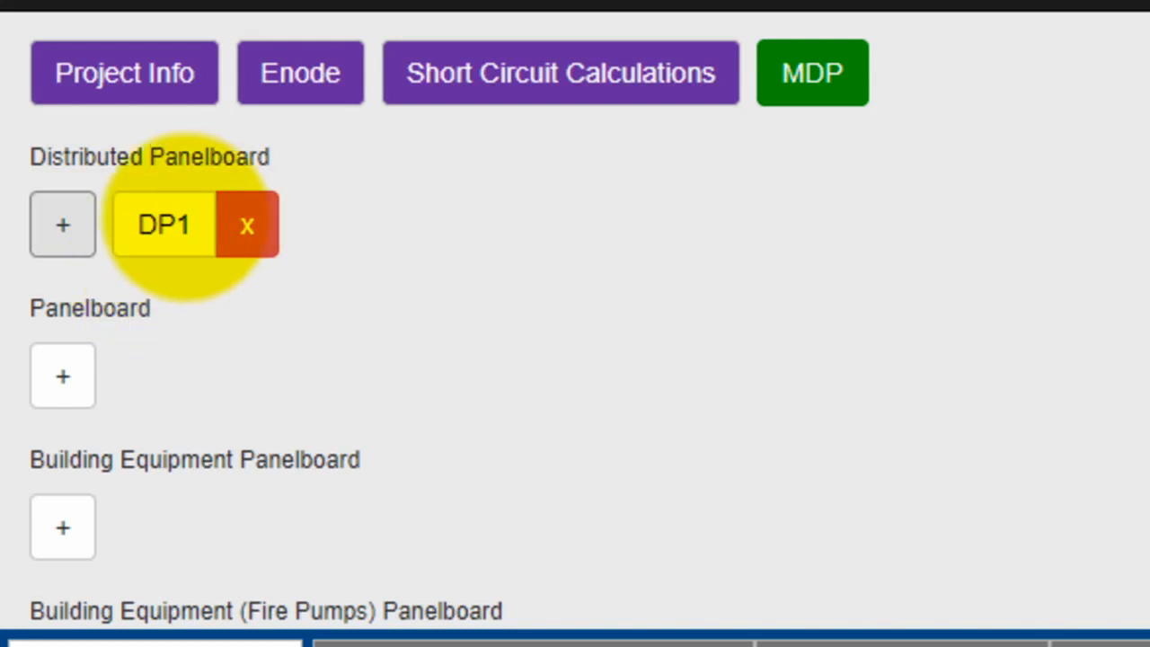
- Open the existing distributed panelboard, rename it HDP, and return to the project's equipment overview
{"action": "left_click", "coordinate": [181, 220]}
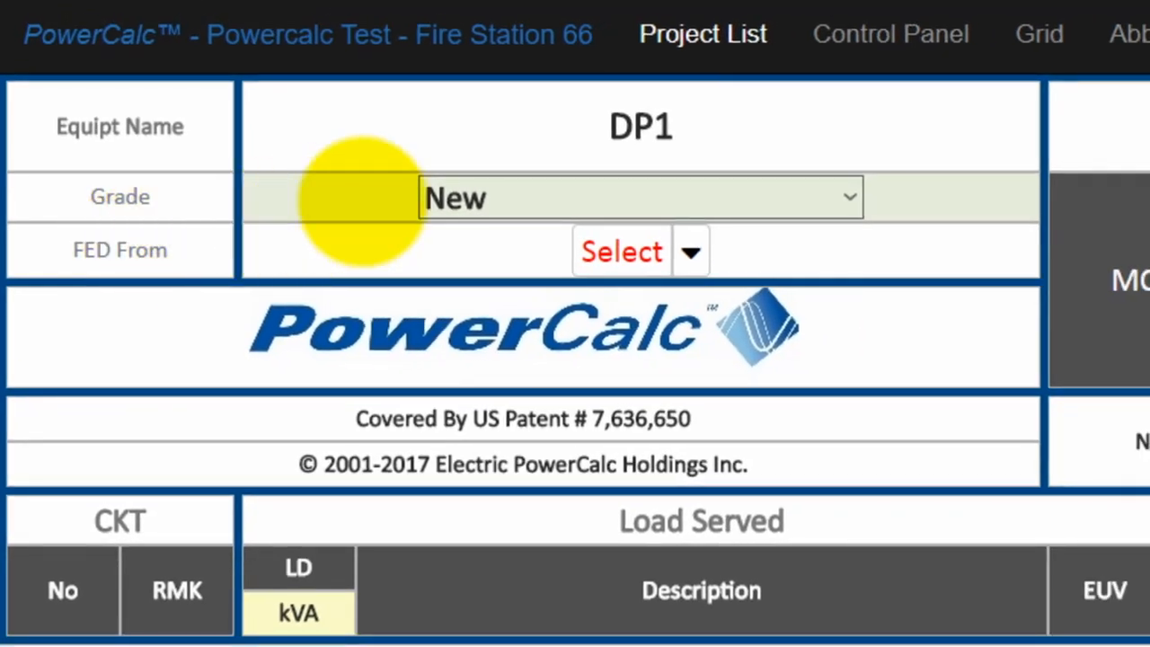
{"action": "left_click", "coordinate": [641, 126]}
{"action": "type", "text": "HDP"}
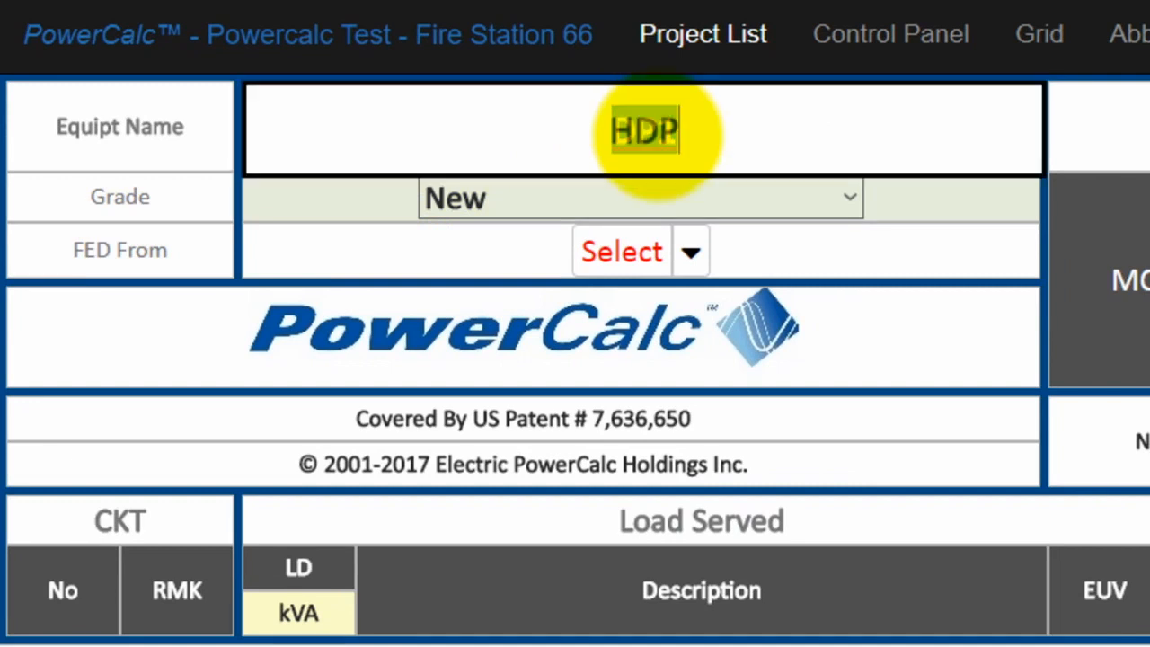
{"action": "left_click", "coordinate": [892, 34]}
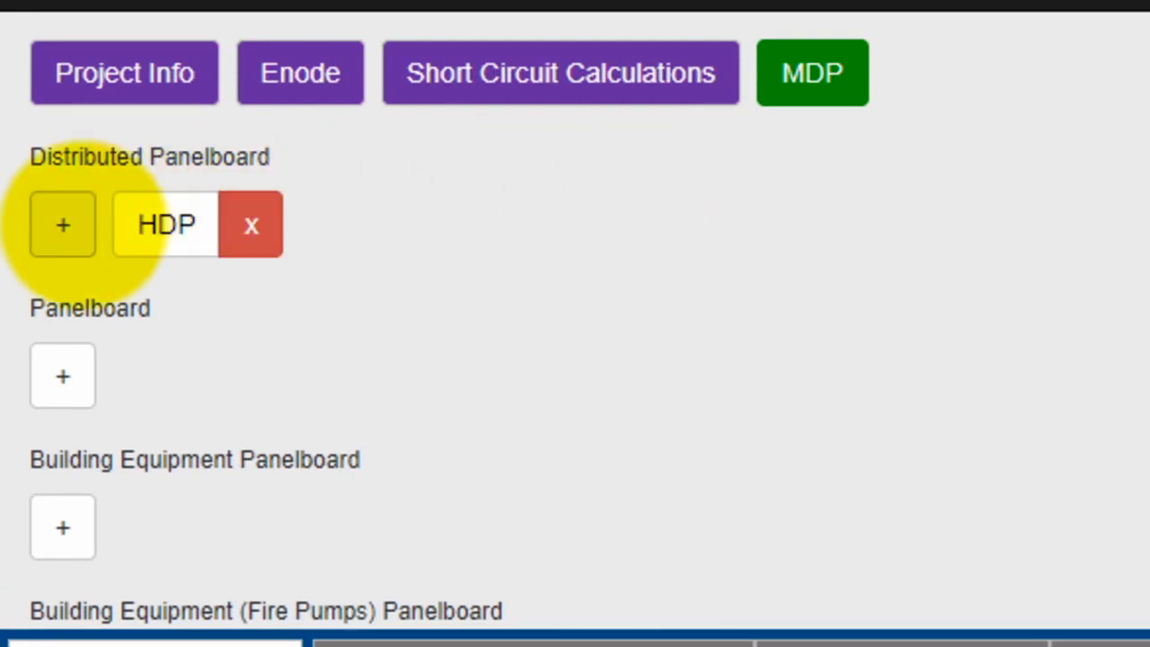
- Add a second distributed panelboard, set its equipment name to LDP, and return to the equipment overview
{"action": "left_click", "coordinate": [63, 224]}
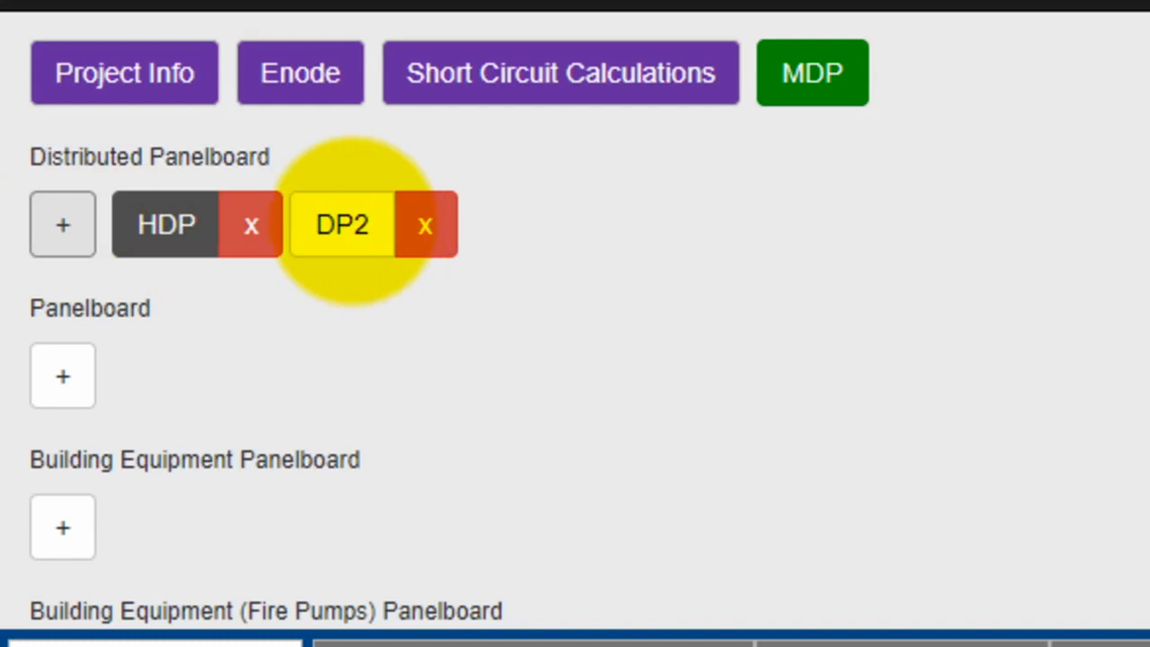
{"action": "left_click", "coordinate": [350, 223]}
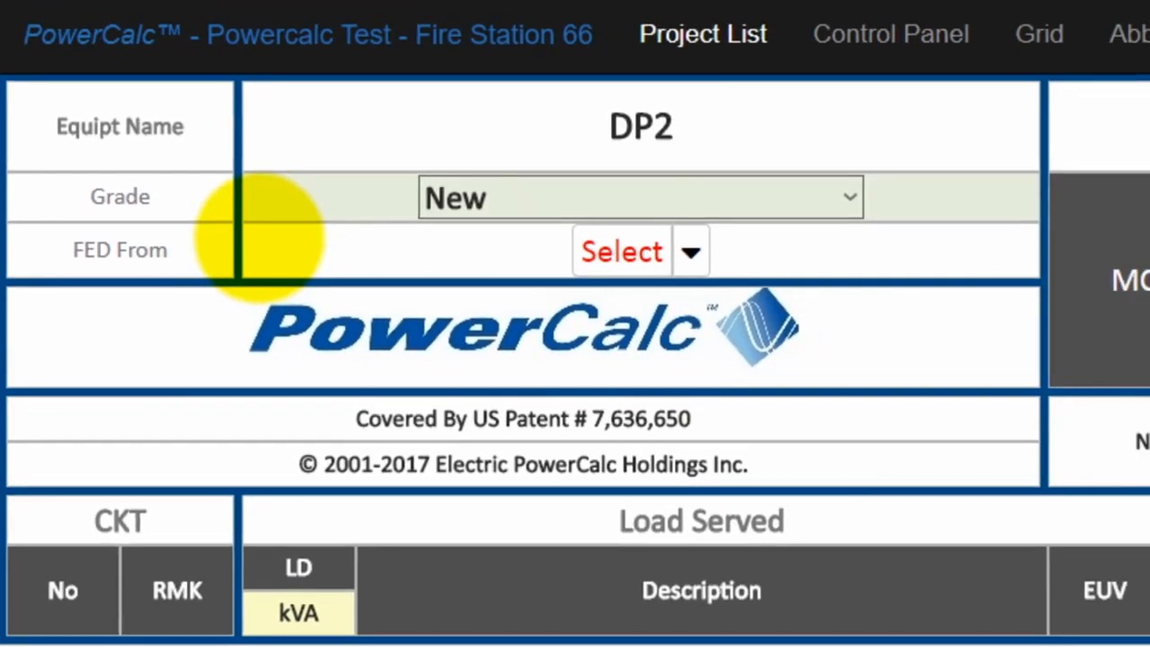
{"action": "double_click", "coordinate": [638, 130]}
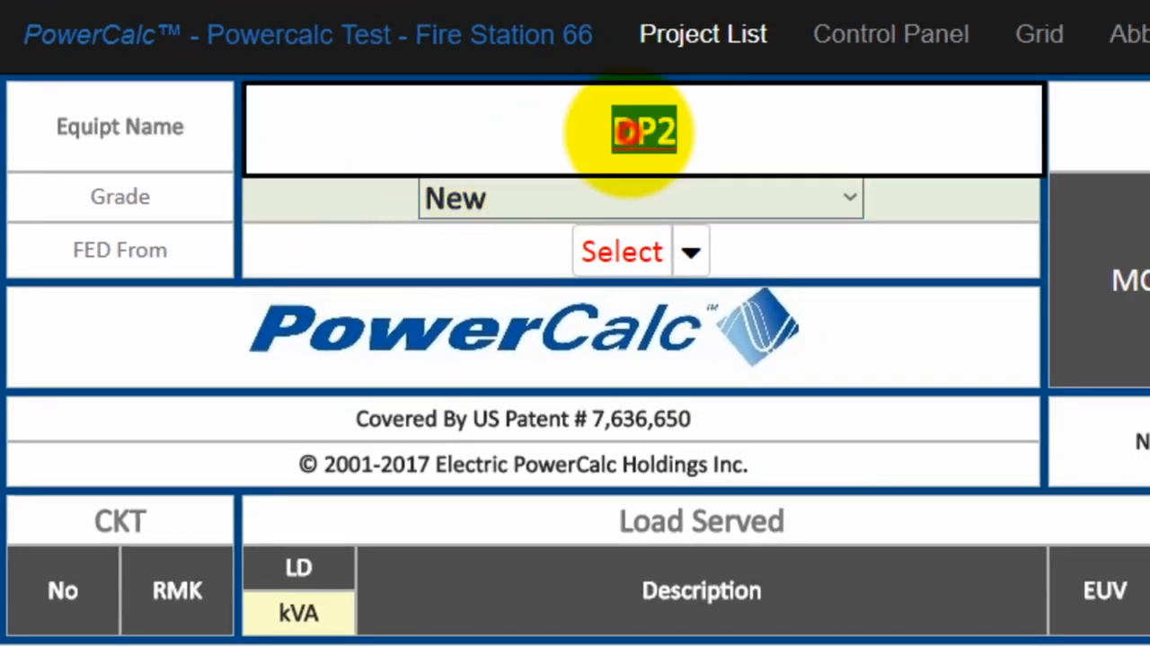
{"action": "type", "text": "LDP"}
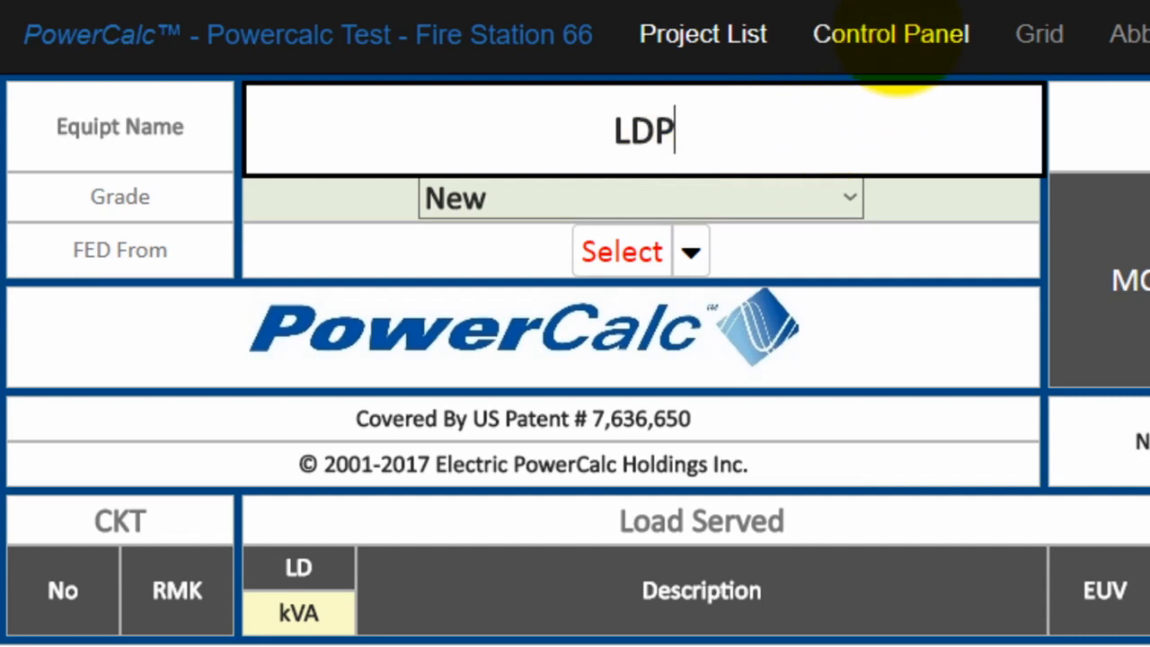
{"action": "left_click", "coordinate": [896, 33]}
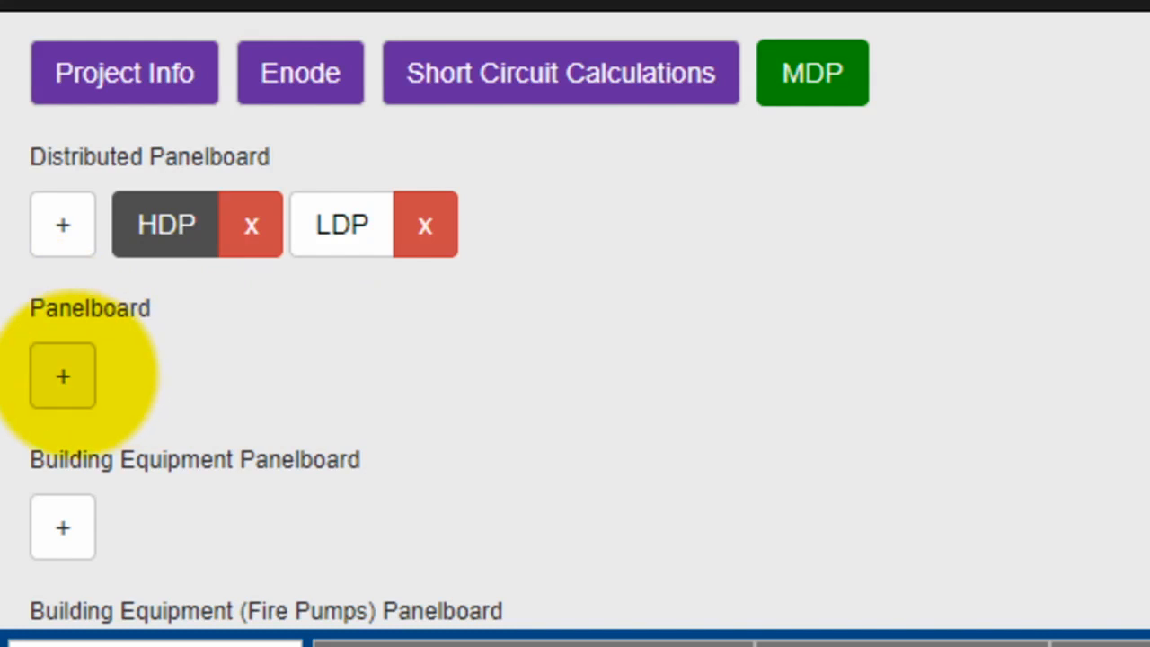
- Add the first regular panelboard, set its equipment name to HA, and return to the equipment overview
{"action": "left_click", "coordinate": [67, 376]}
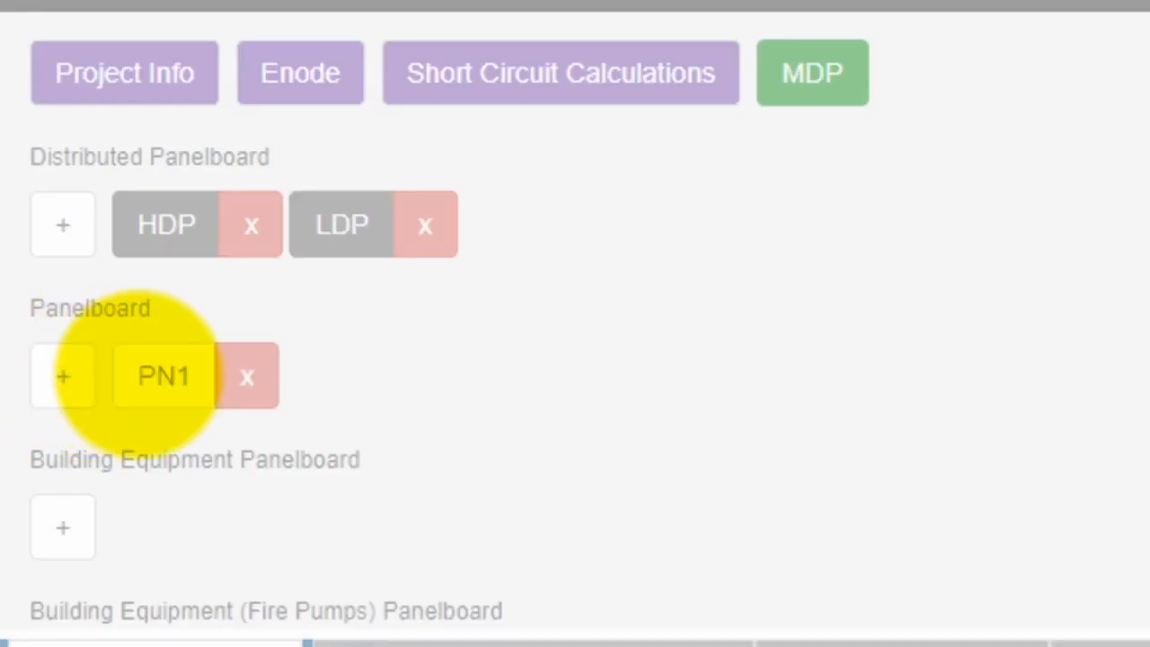
{"action": "left_click", "coordinate": [159, 367]}
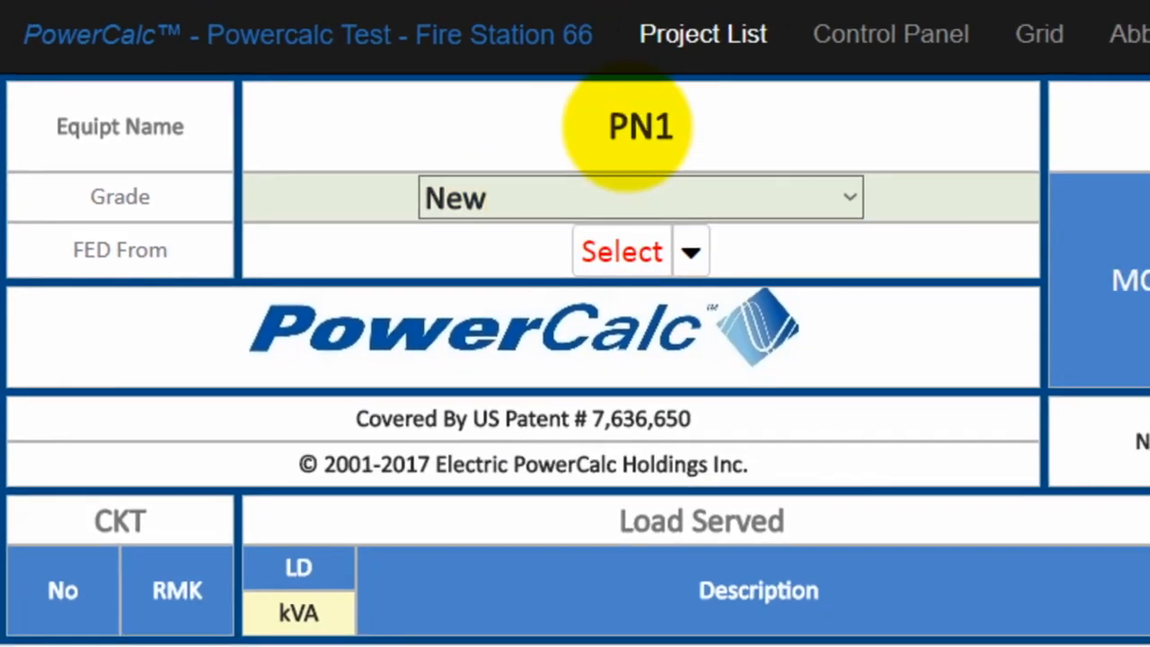
{"action": "double_click", "coordinate": [660, 115]}
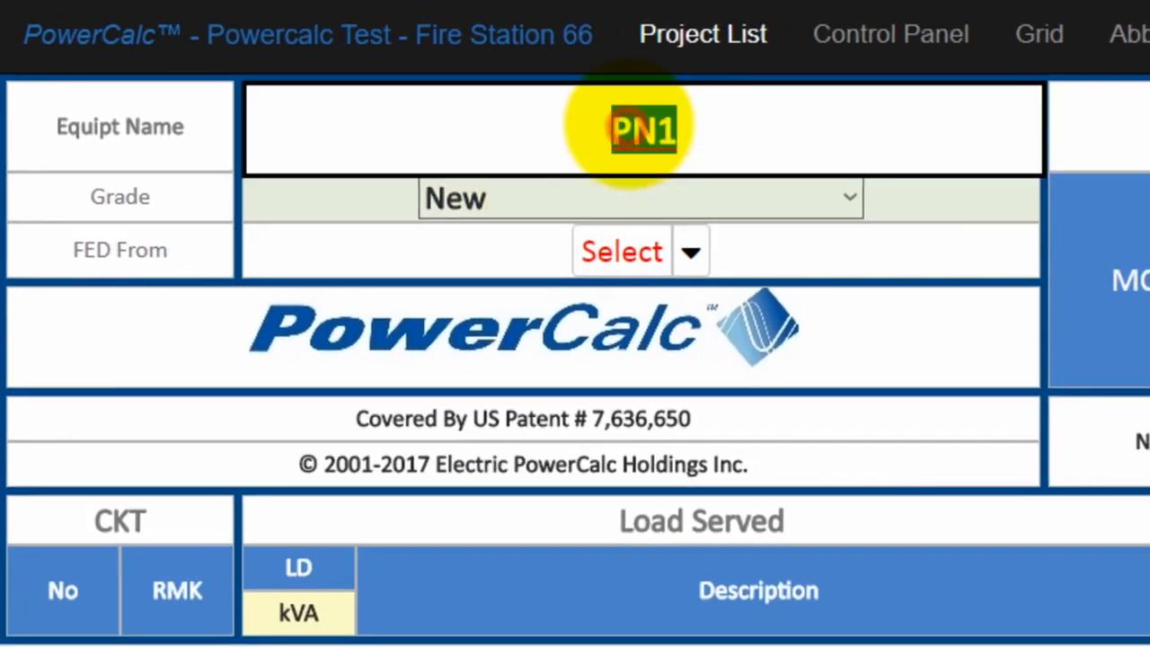
{"action": "type", "text": "HA"}
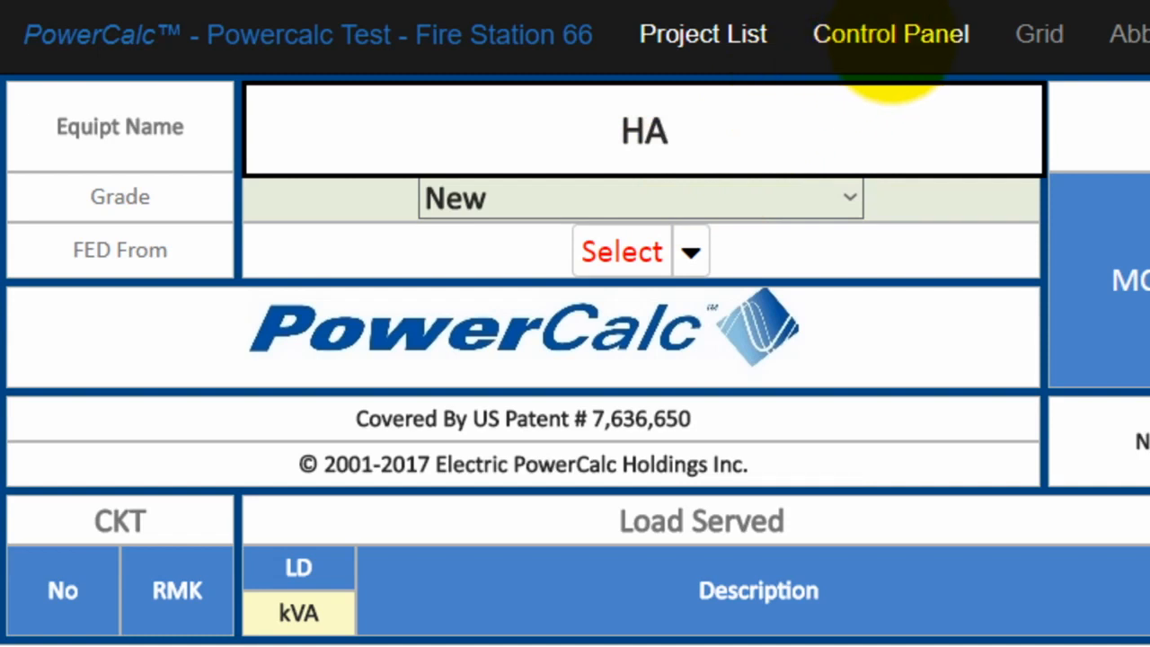
{"action": "left_click", "coordinate": [888, 34]}
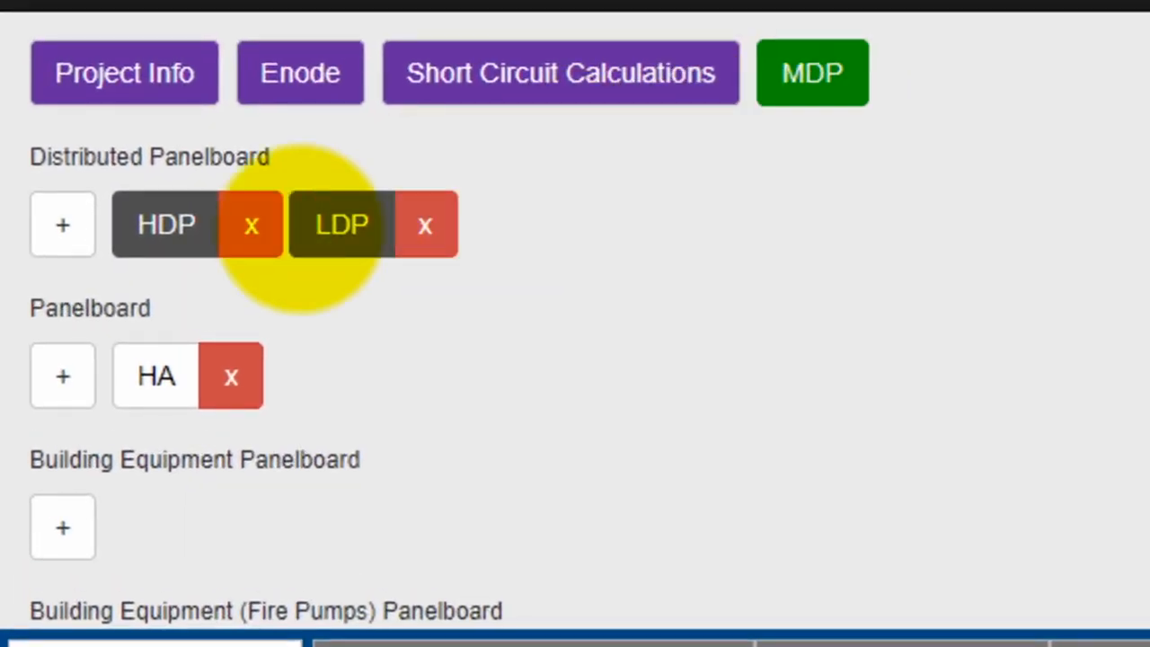
- Add a second regular panelboard, set its equipment name to LA, and return to the equipment overview
{"action": "left_click", "coordinate": [63, 375]}
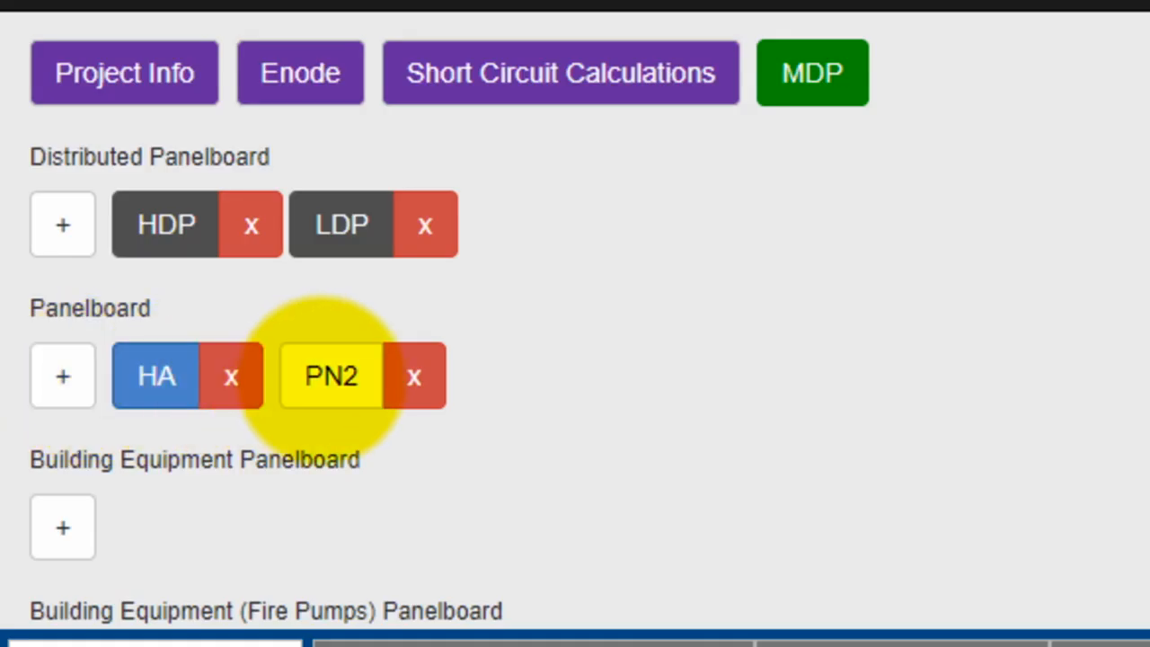
{"action": "left_click", "coordinate": [320, 378]}
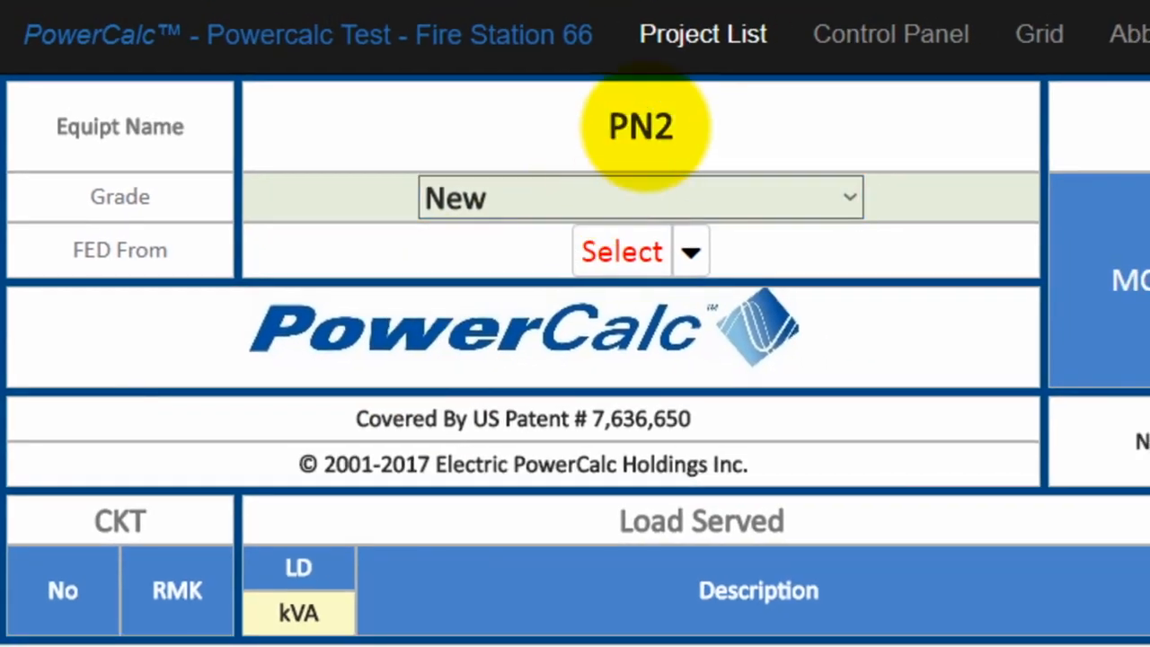
{"action": "left_click", "coordinate": [643, 131]}
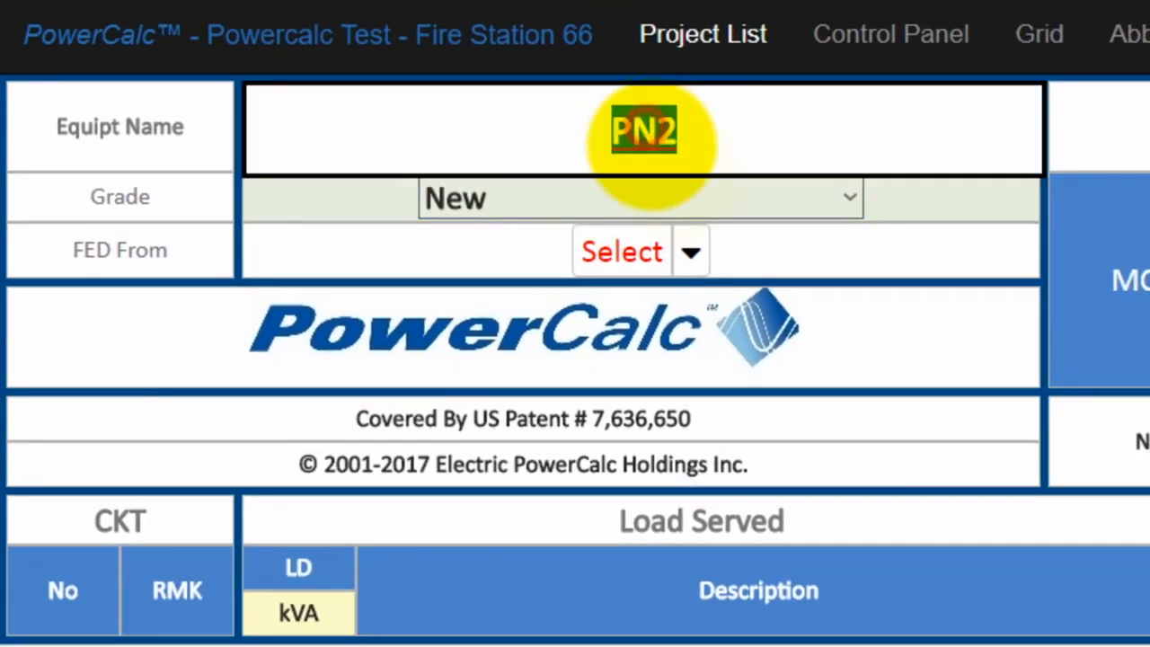
{"action": "type", "text": "LA"}
{"action": "left_click", "coordinate": [884, 40]}
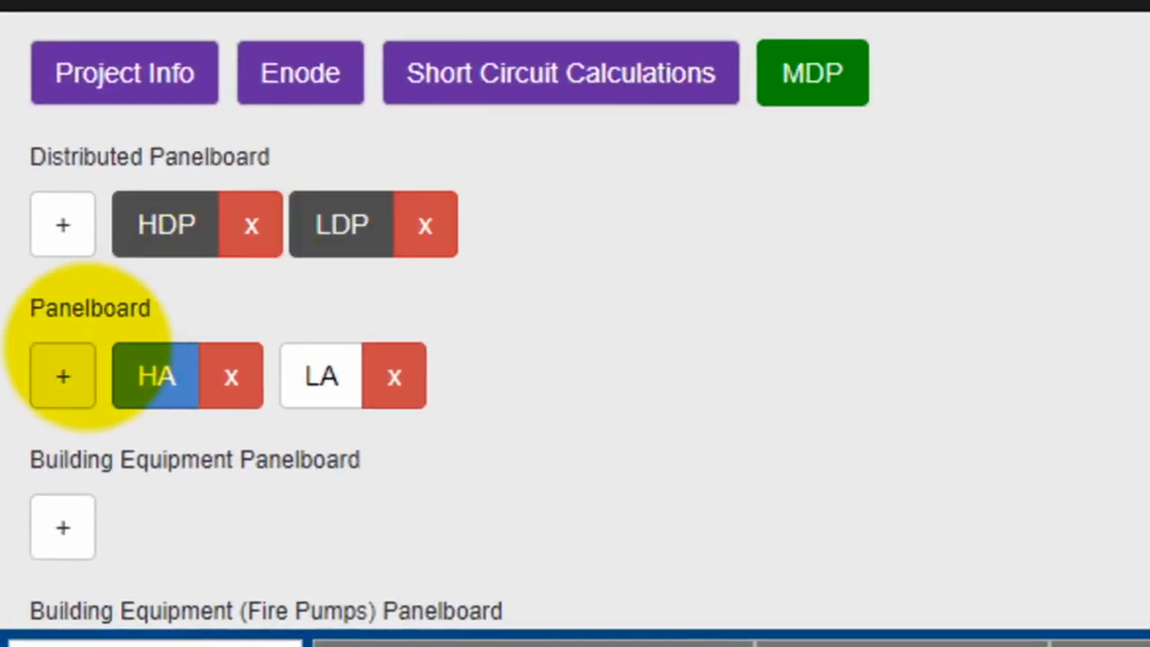
- Add a third regular panelboard, set its equipment name to LB, and return to the equipment overview
{"action": "left_click", "coordinate": [58, 344]}
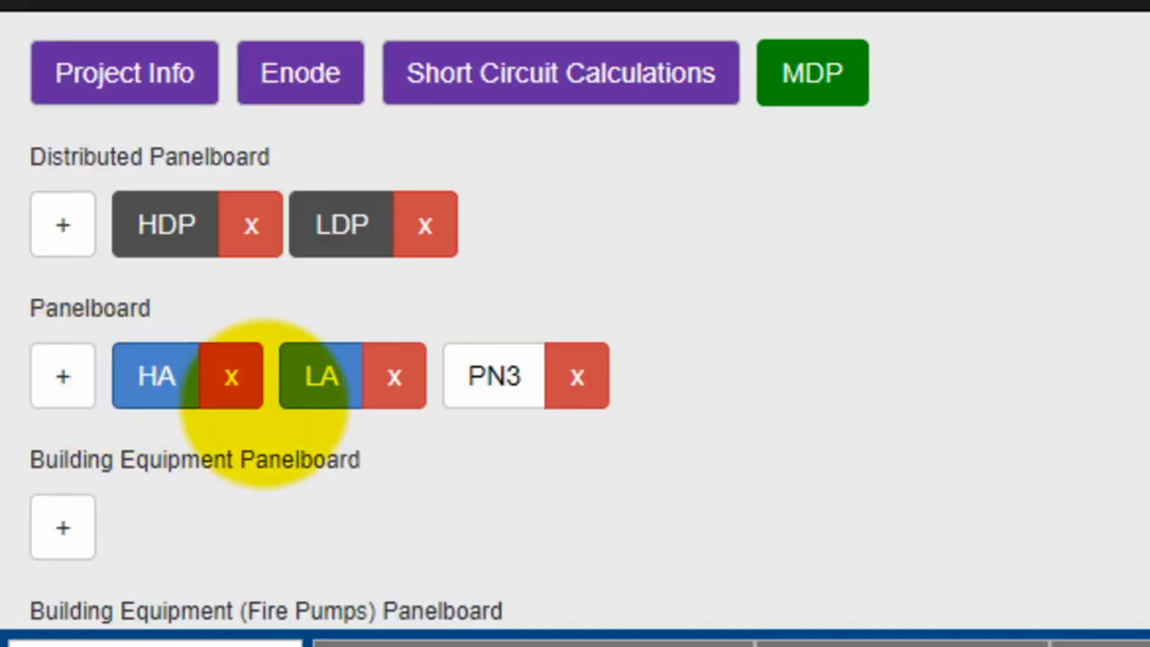
{"action": "left_click", "coordinate": [489, 372]}
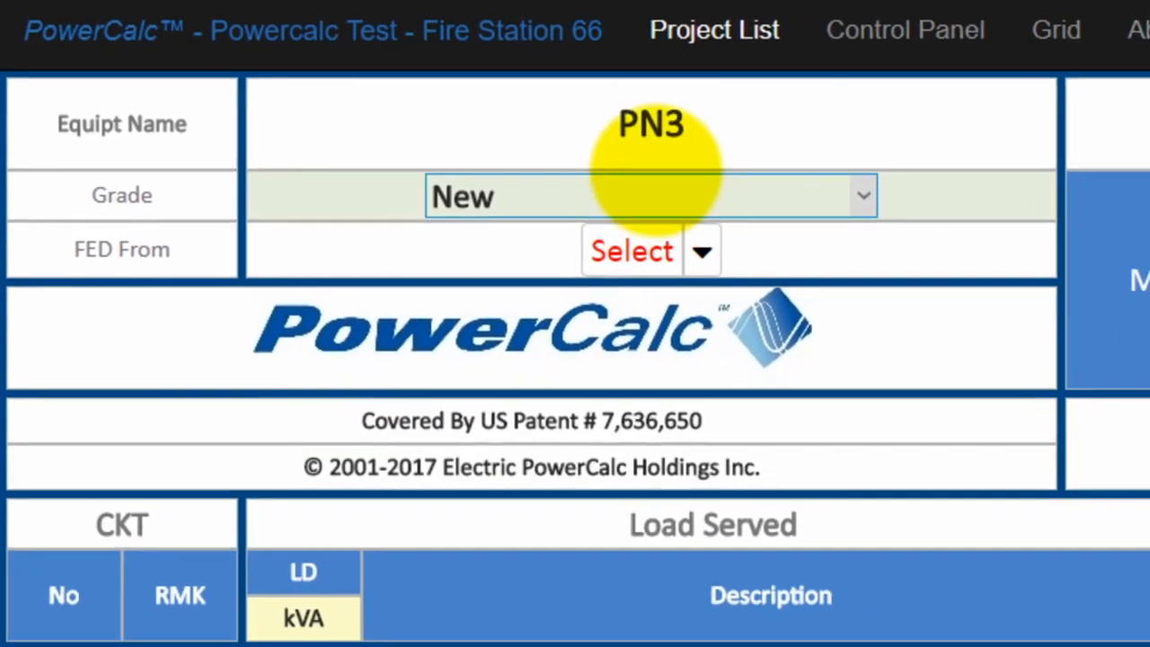
{"action": "double_click", "coordinate": [645, 127]}
{"action": "type", "text": "LB"}
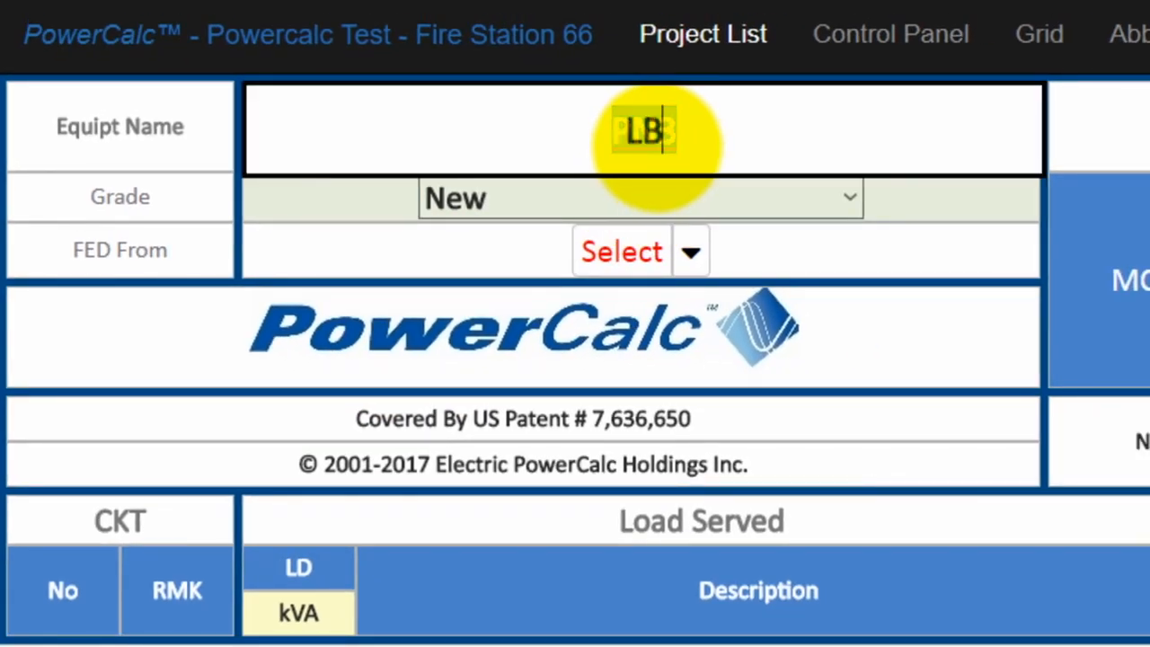
{"action": "left_click", "coordinate": [898, 36]}
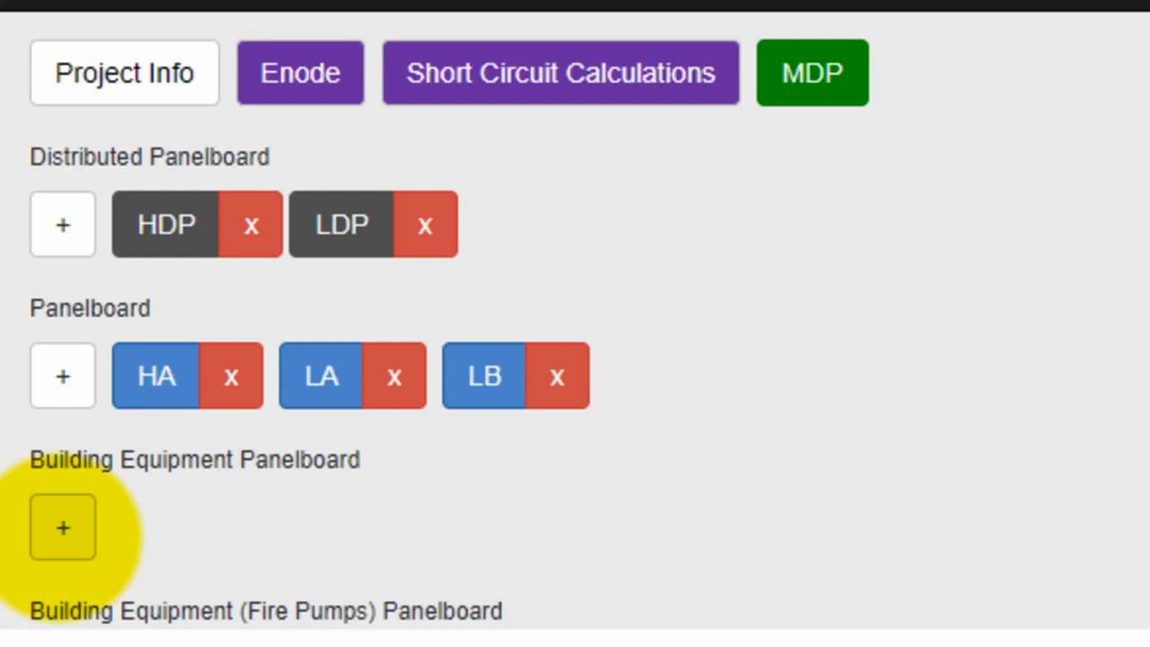
- Add the first building equipment panelboard, set its designation to CHILLER, and return to the equipment overview
{"action": "left_click", "coordinate": [63, 527]}
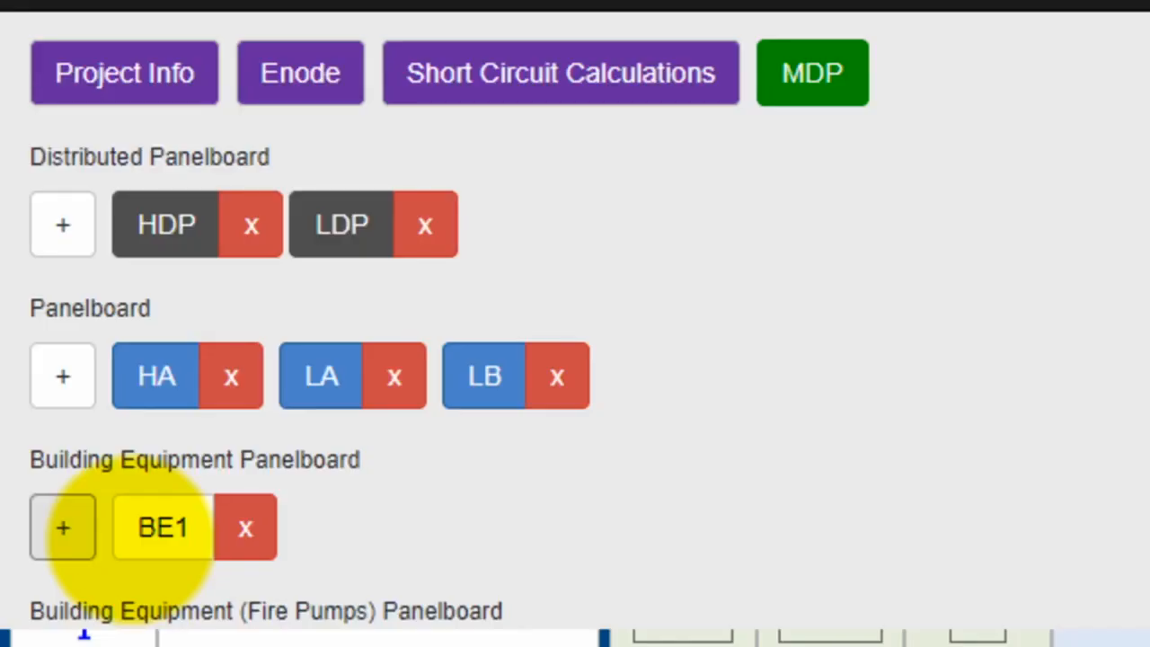
{"action": "left_click", "coordinate": [134, 526]}
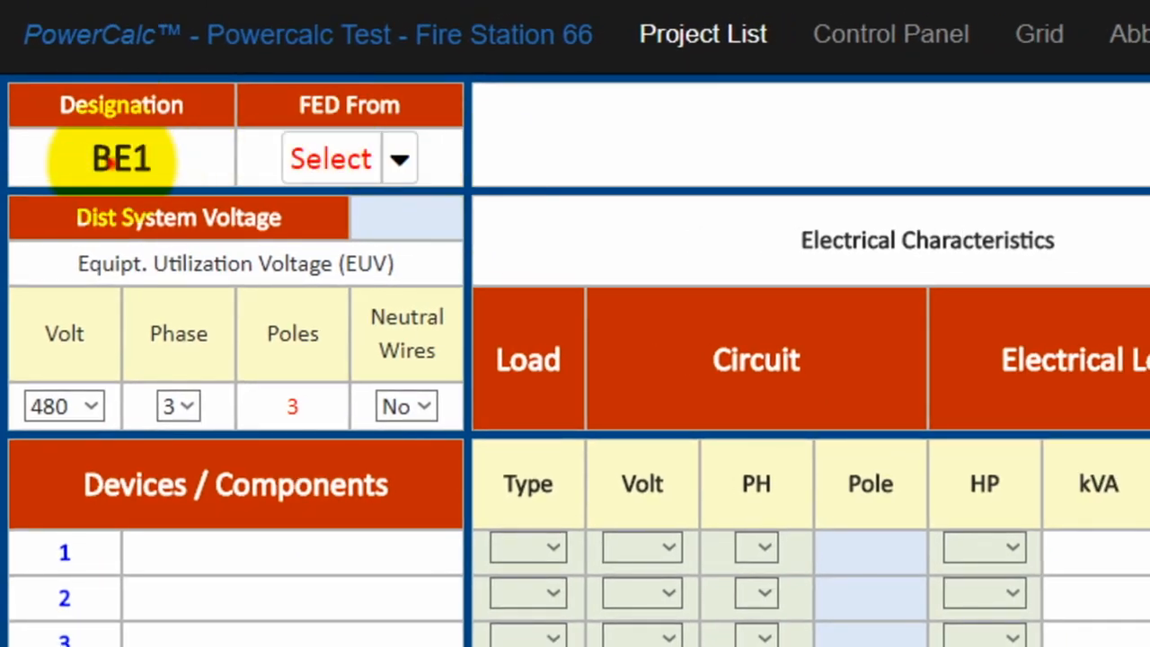
{"action": "double_click", "coordinate": [105, 162]}
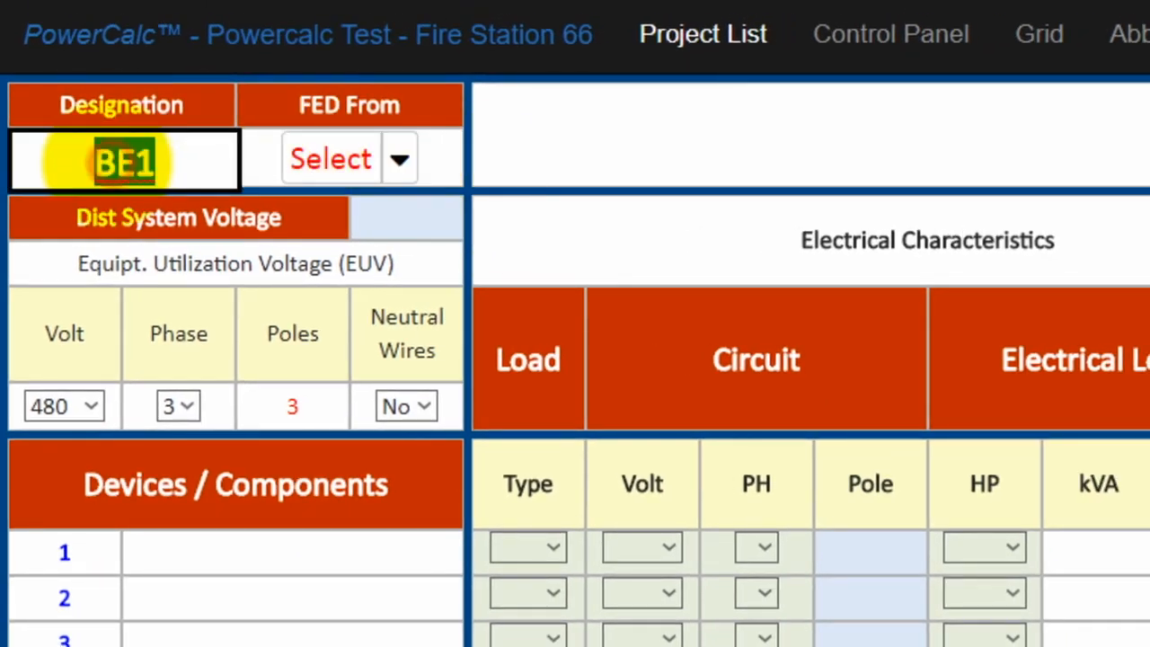
{"action": "type", "text": "CHILLER"}
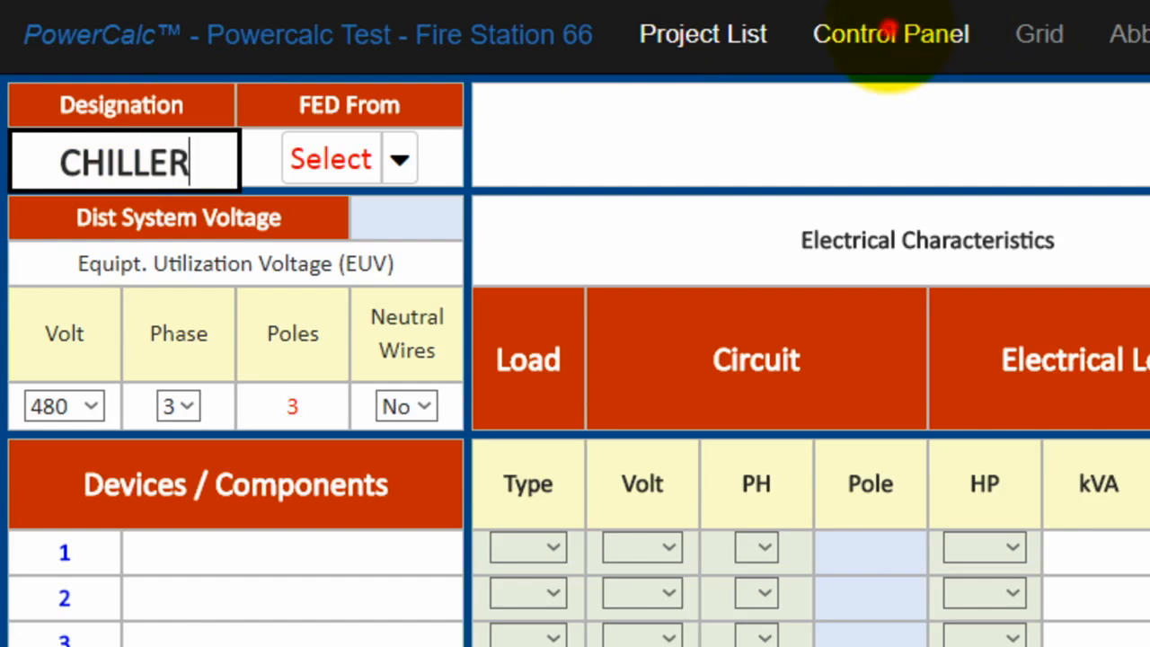
{"action": "left_click", "coordinate": [888, 35]}
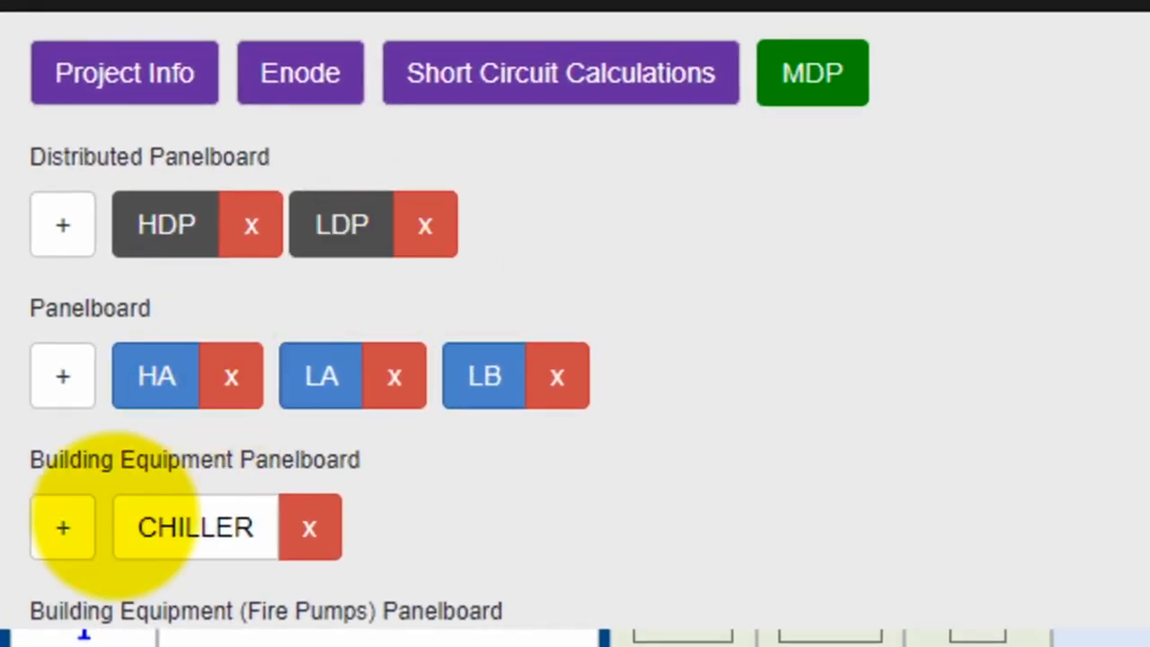
- Add a second building equipment panelboard, set its designation to AHU-1, and return to the equipment overview
{"action": "left_click", "coordinate": [61, 480]}
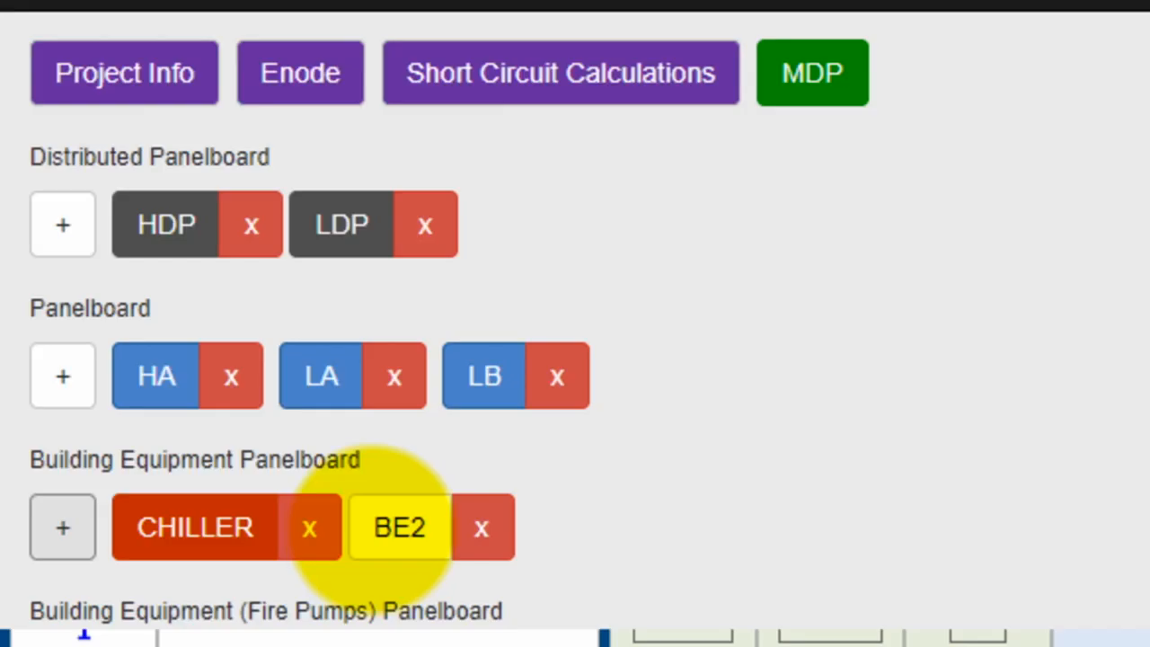
{"action": "left_click", "coordinate": [386, 528]}
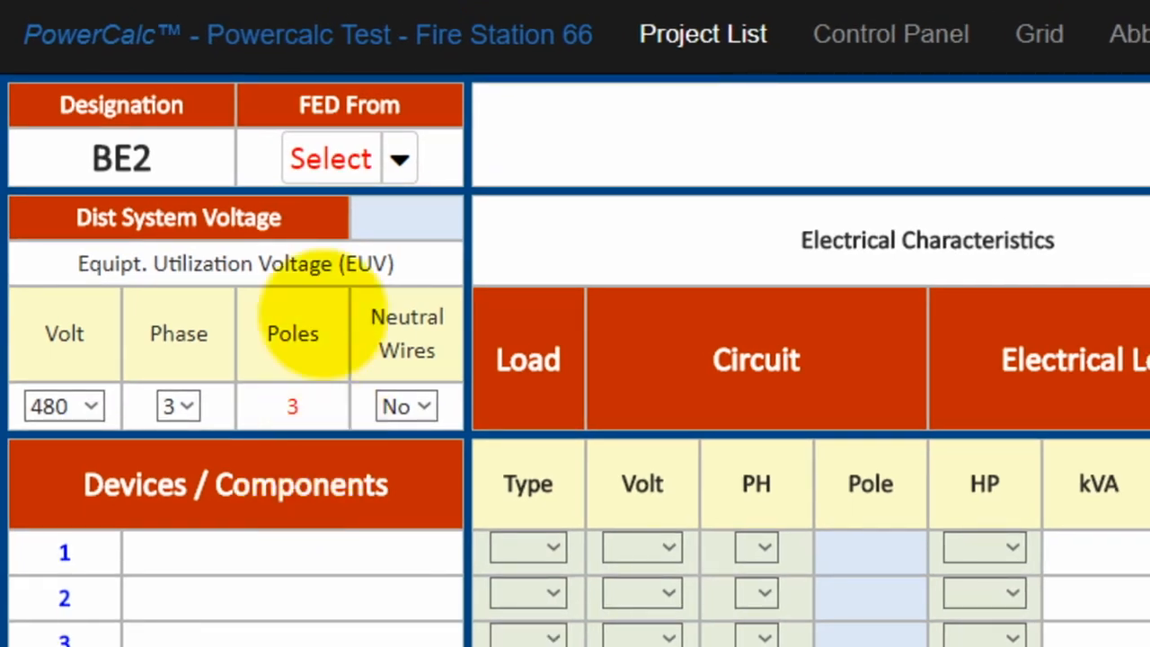
{"action": "double_click", "coordinate": [117, 154]}
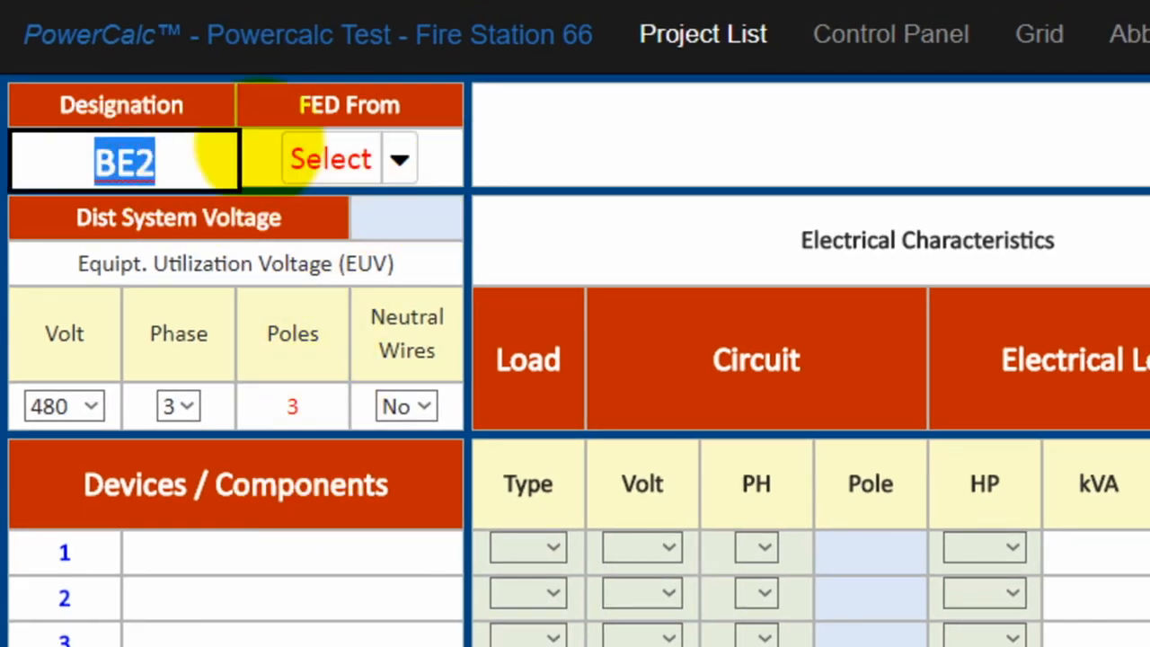
{"action": "type", "text": "AHU-1"}
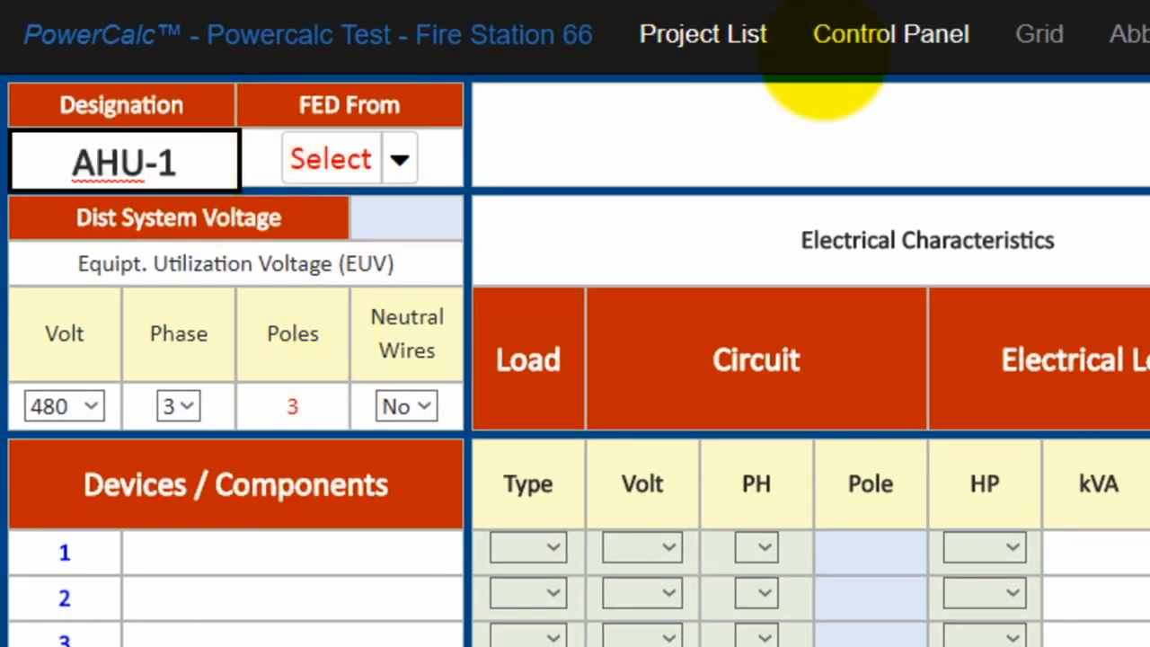
{"action": "left_click", "coordinate": [848, 36]}
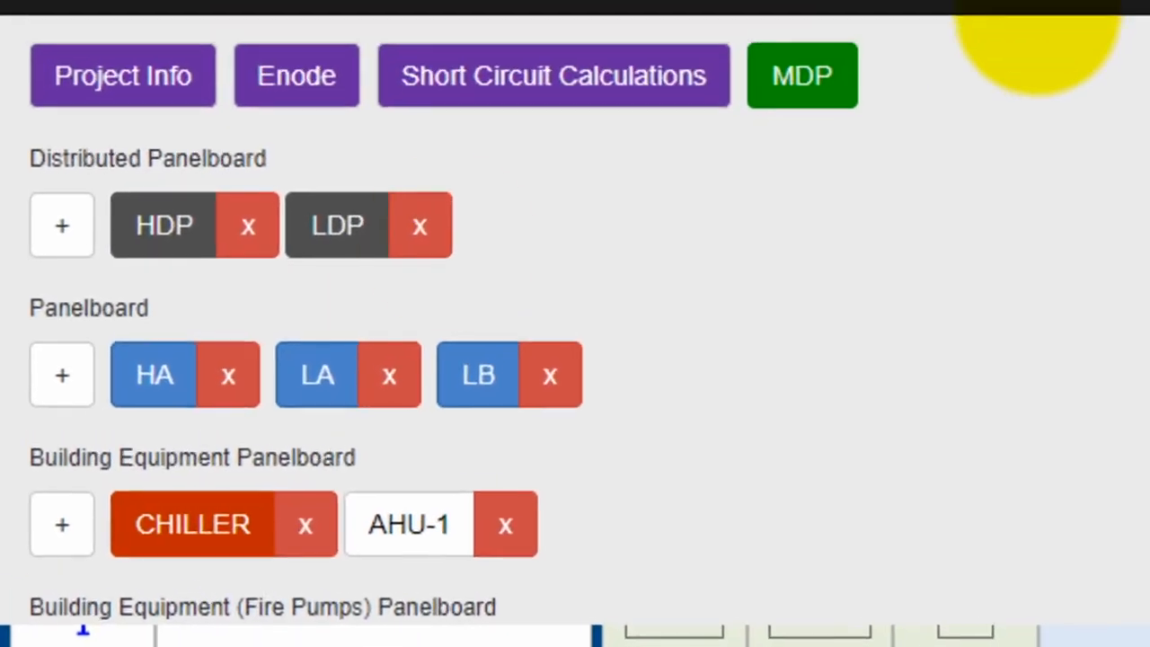
- Add a third building equipment panelboard, set its designation to SF, and return to the equipment overview
{"action": "left_click", "coordinate": [51, 483]}
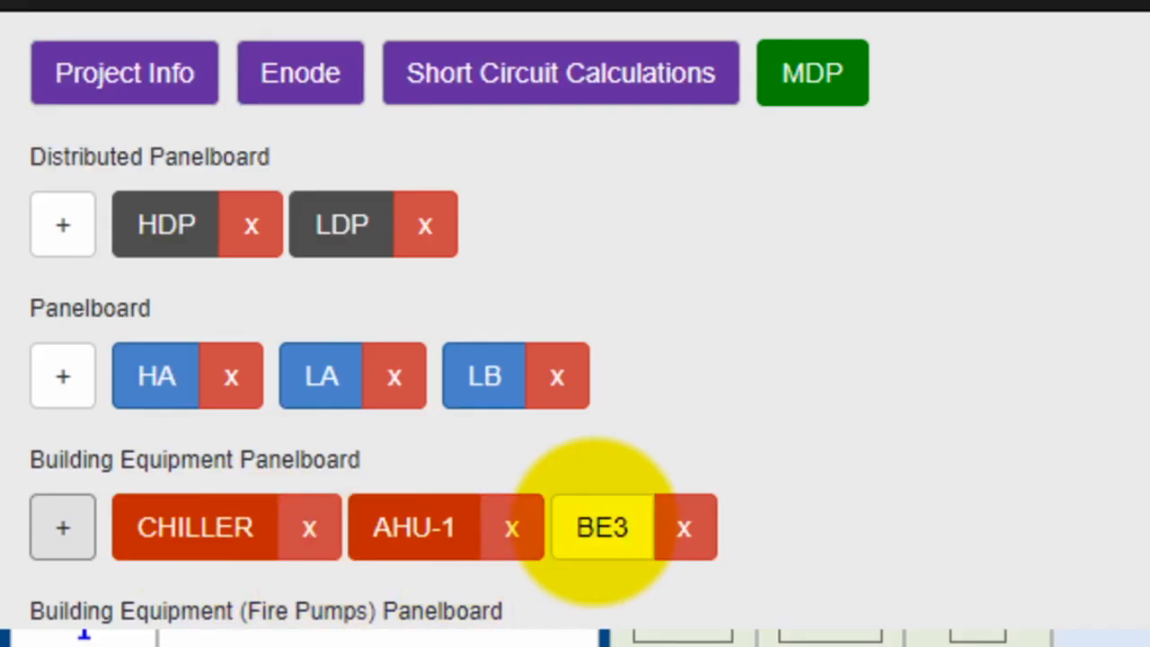
{"action": "left_click", "coordinate": [602, 527]}
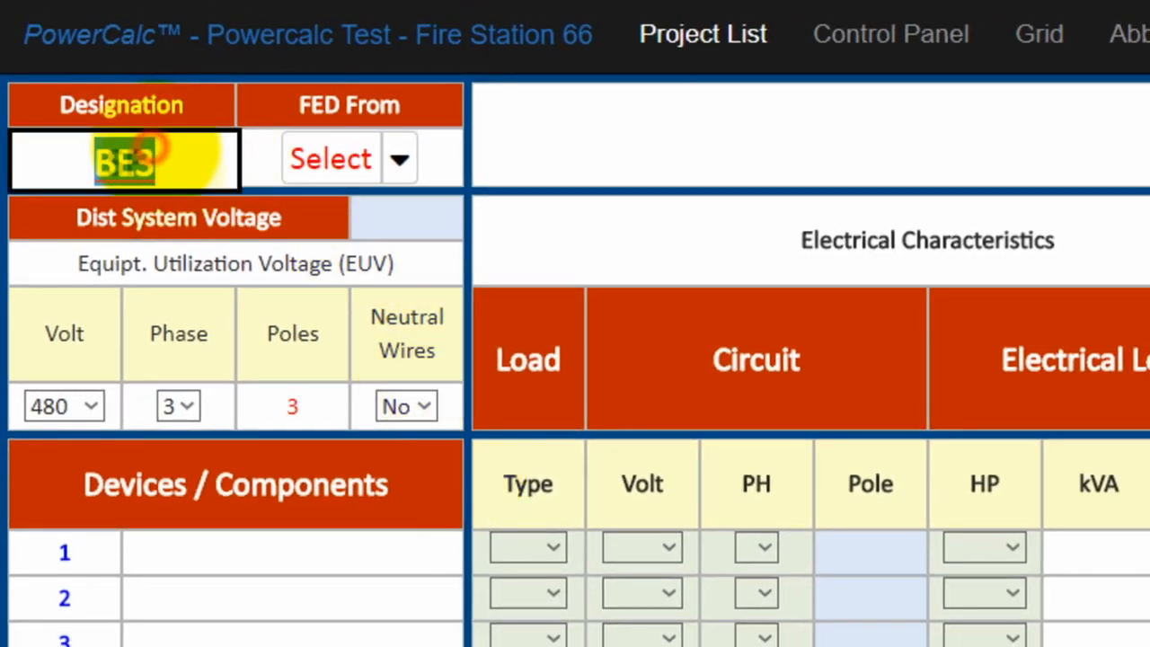
{"action": "type", "text": "SF"}
{"action": "left_click", "coordinate": [905, 36]}
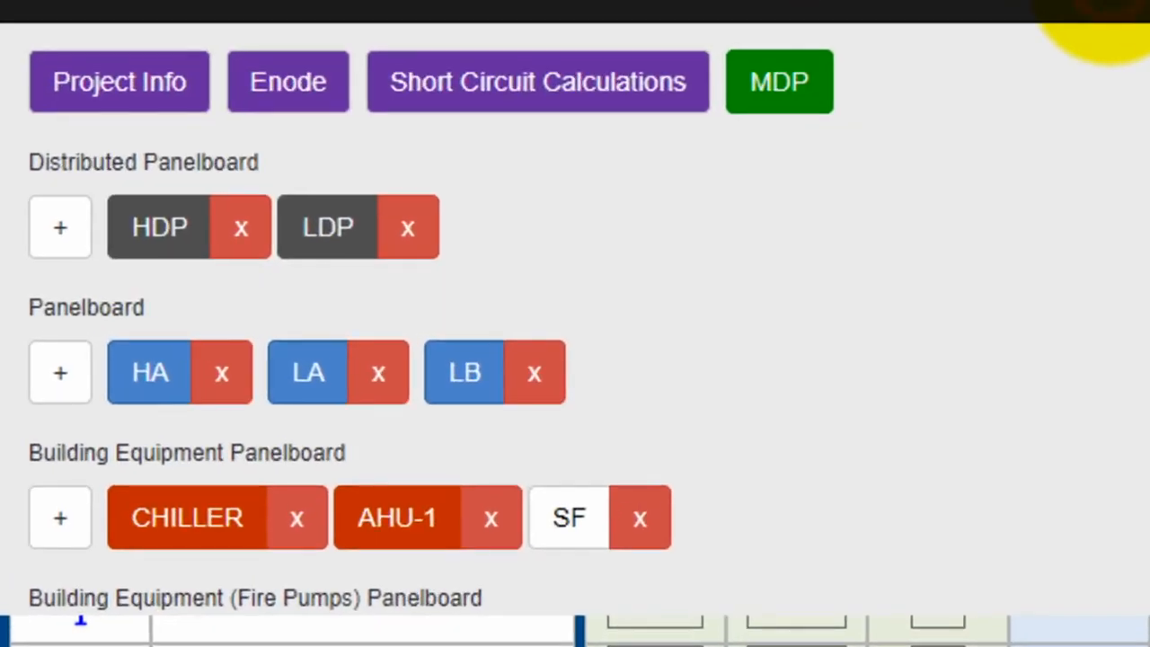
- Add a fourth building equipment panelboard, set its designation to WTR HTR, and return to the equipment overview
{"action": "left_click", "coordinate": [60, 517]}
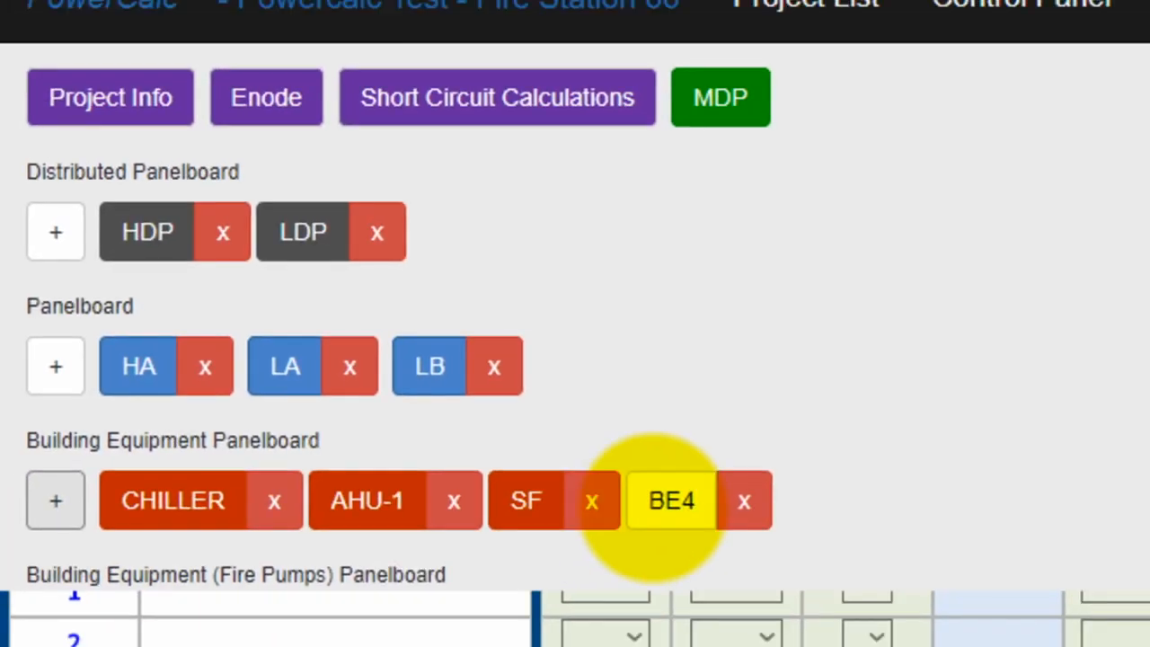
{"action": "left_click", "coordinate": [759, 528]}
{"action": "left_click", "coordinate": [115, 153]}
{"action": "type", "text": "WTR HTR"}
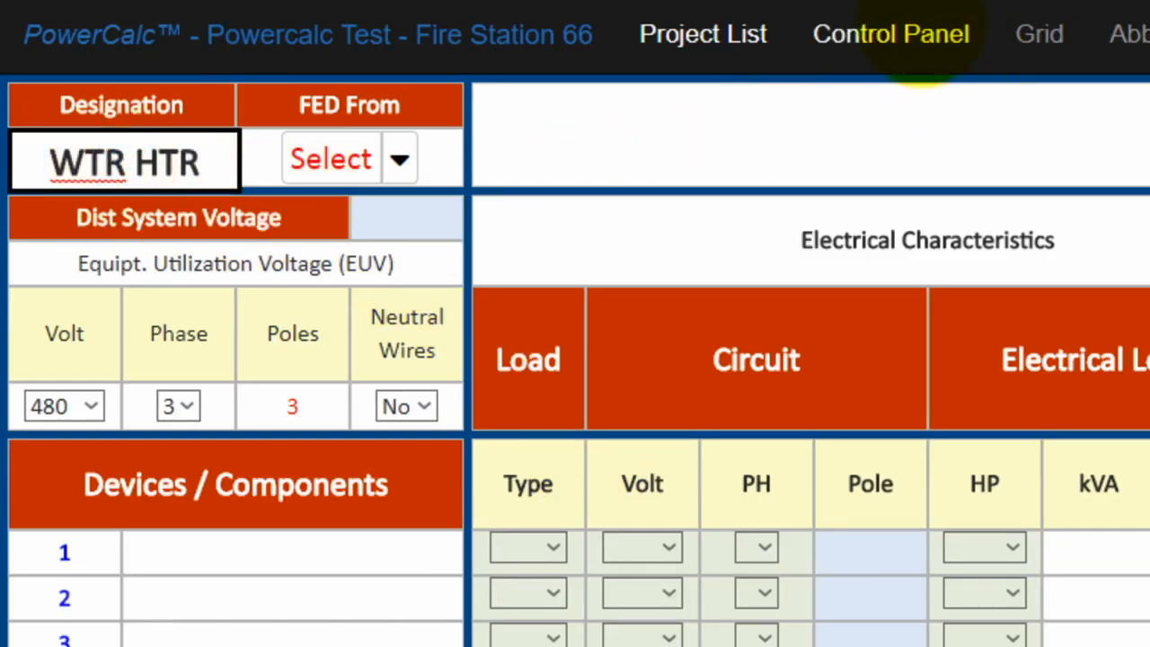
{"action": "left_click", "coordinate": [918, 27]}
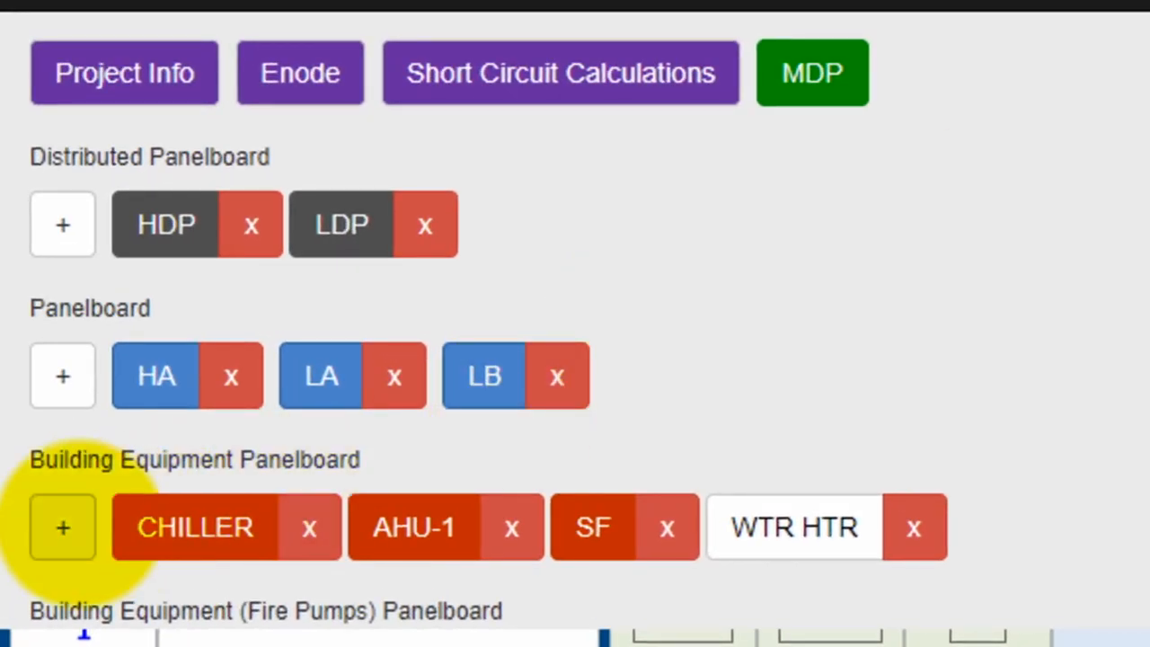
- Add a fifth building equipment panelboard, set its designation to EF, and return to the equipment overview
{"action": "left_click", "coordinate": [63, 527]}
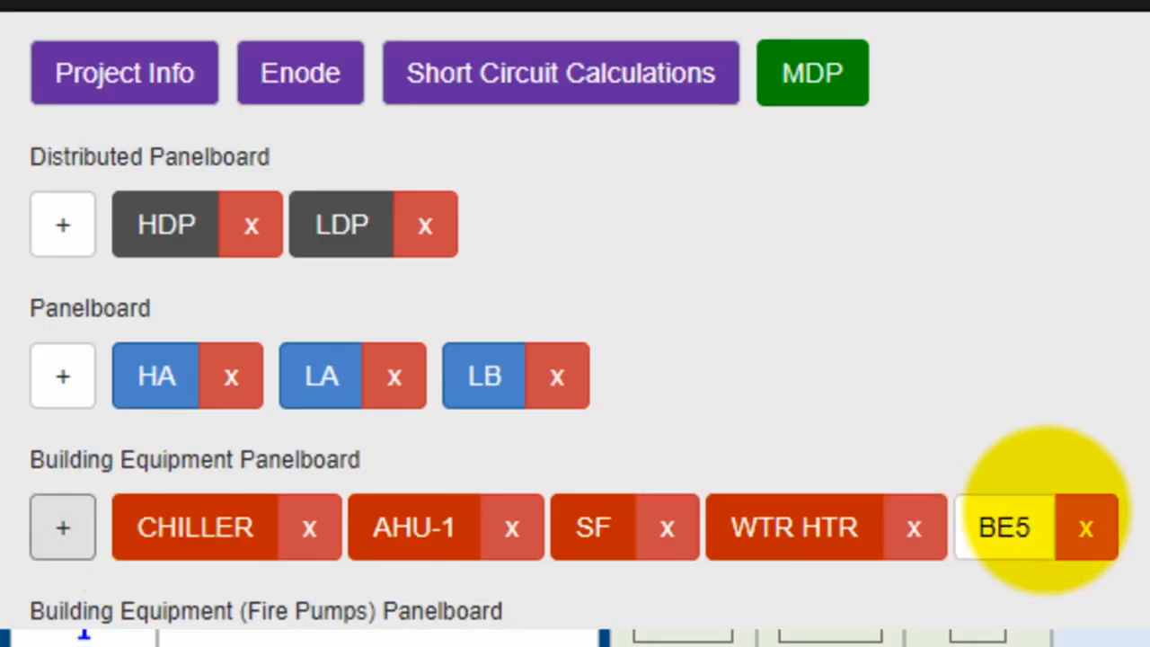
{"action": "left_click", "coordinate": [1003, 521]}
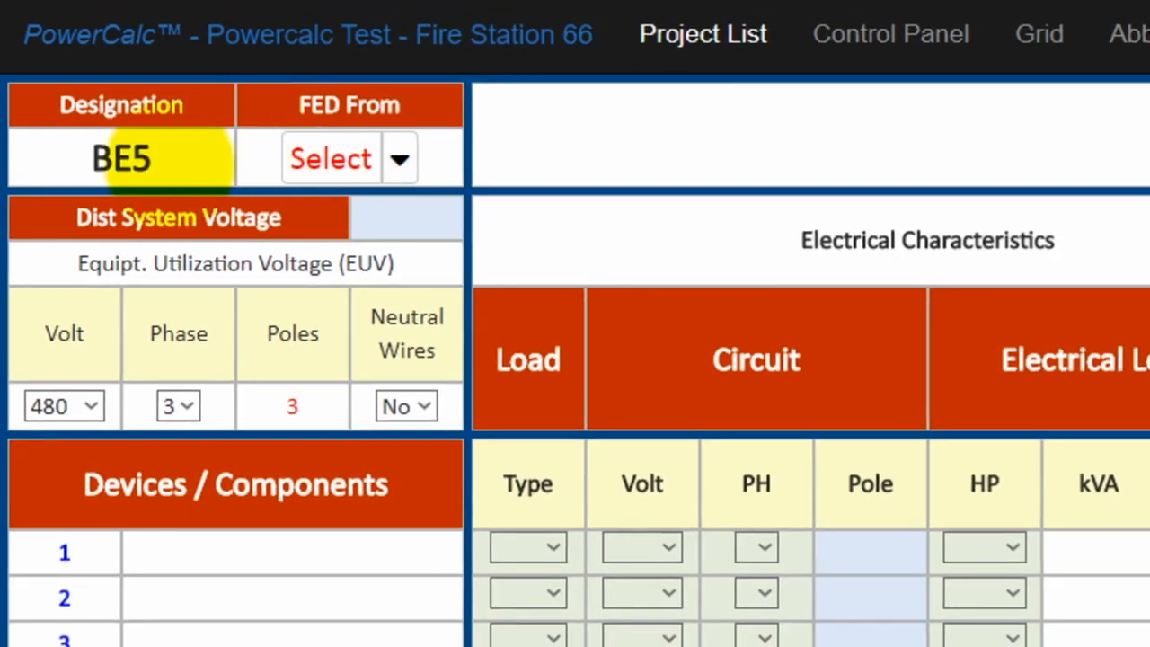
{"action": "double_click", "coordinate": [124, 160]}
{"action": "type", "text": "EF"}
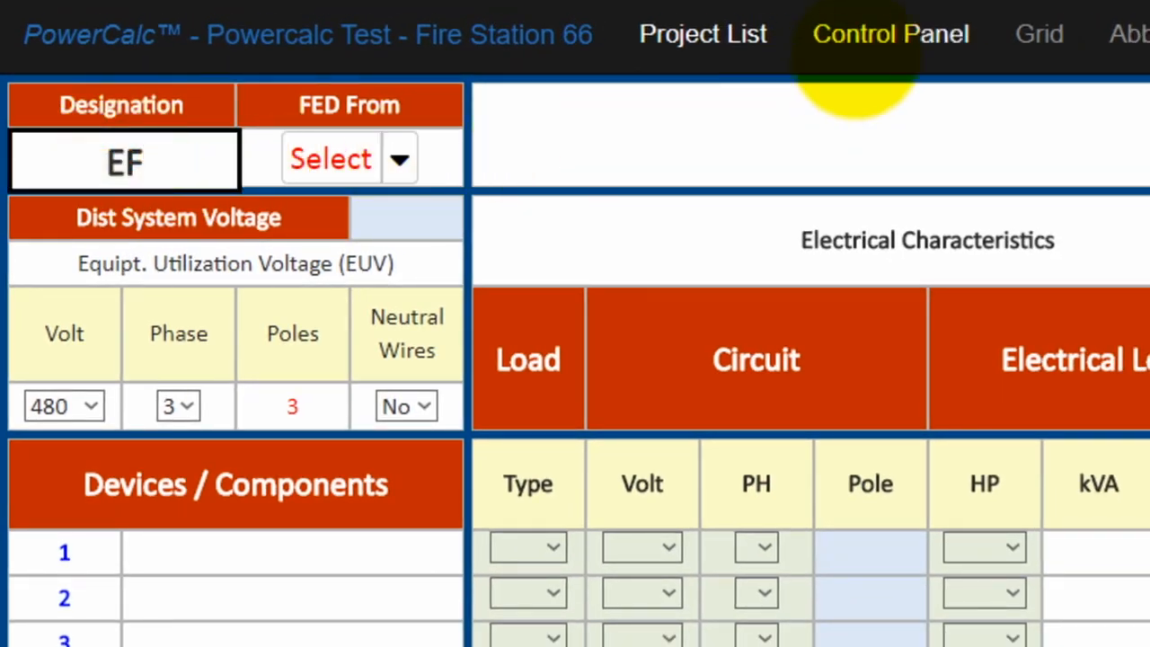
{"action": "left_click", "coordinate": [867, 31]}
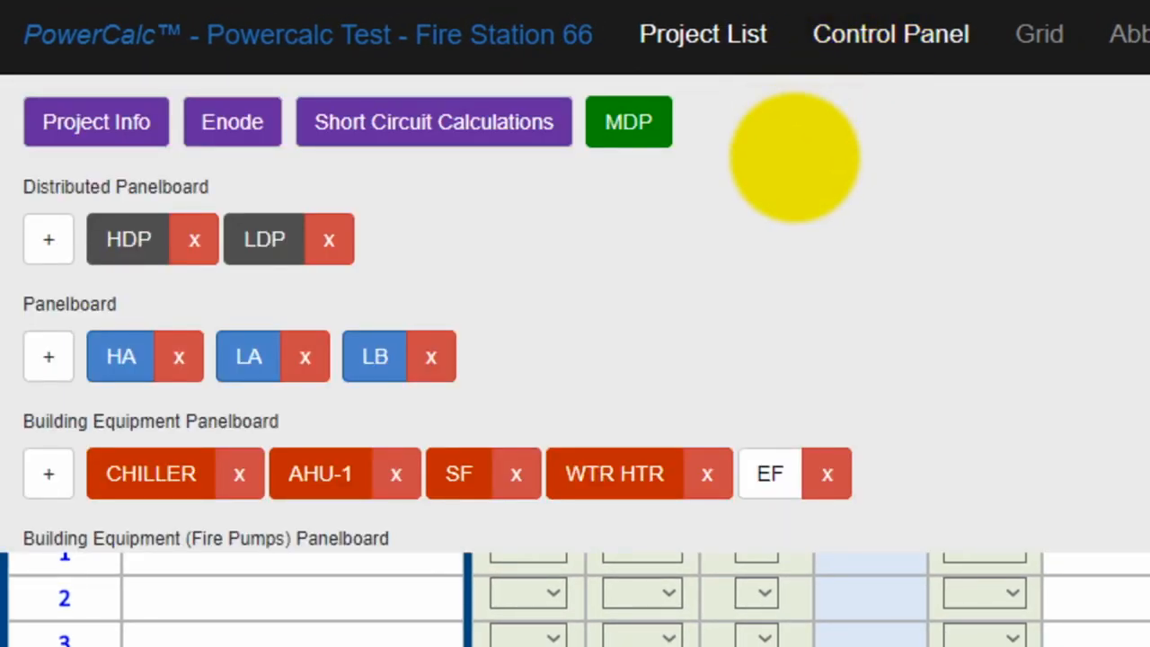
- Open the MDP panelboard and launch its PNL BRD Module wizard
{"action": "left_click", "coordinate": [629, 121]}
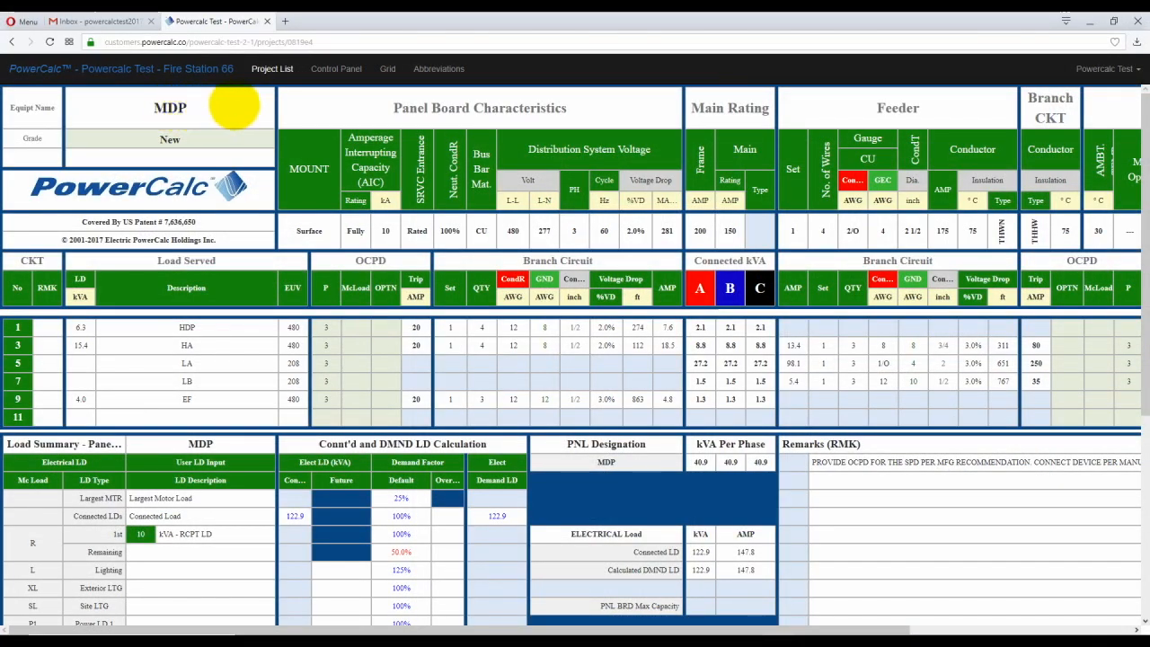
{"action": "left_click", "coordinate": [336, 70]}
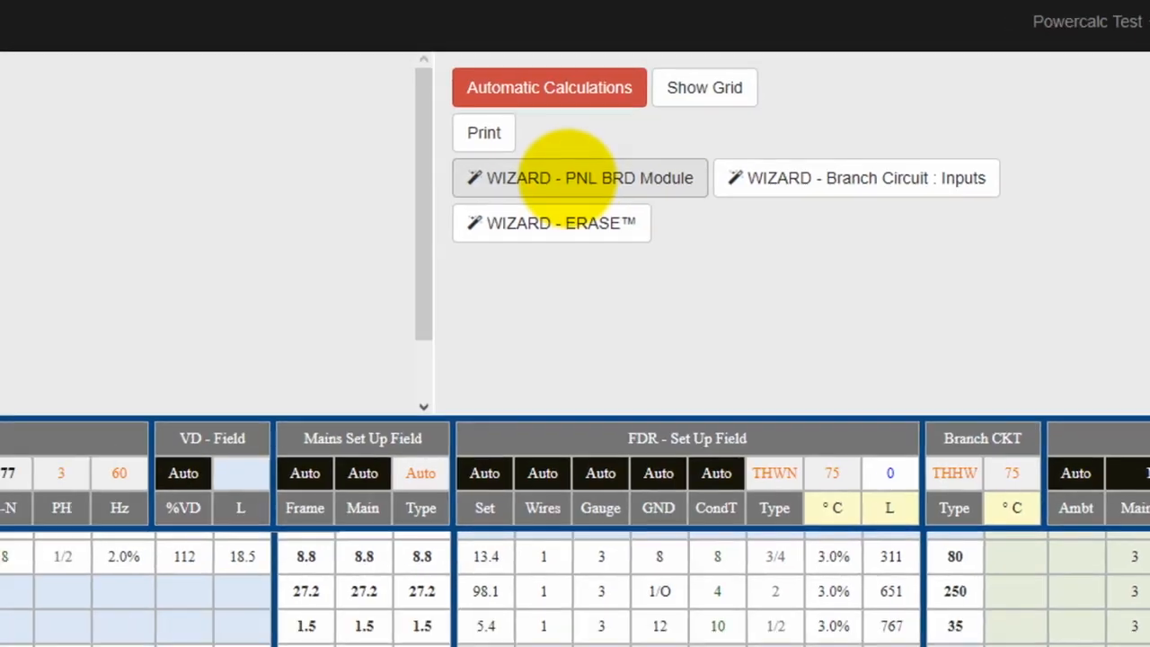
{"action": "left_click", "coordinate": [688, 125]}
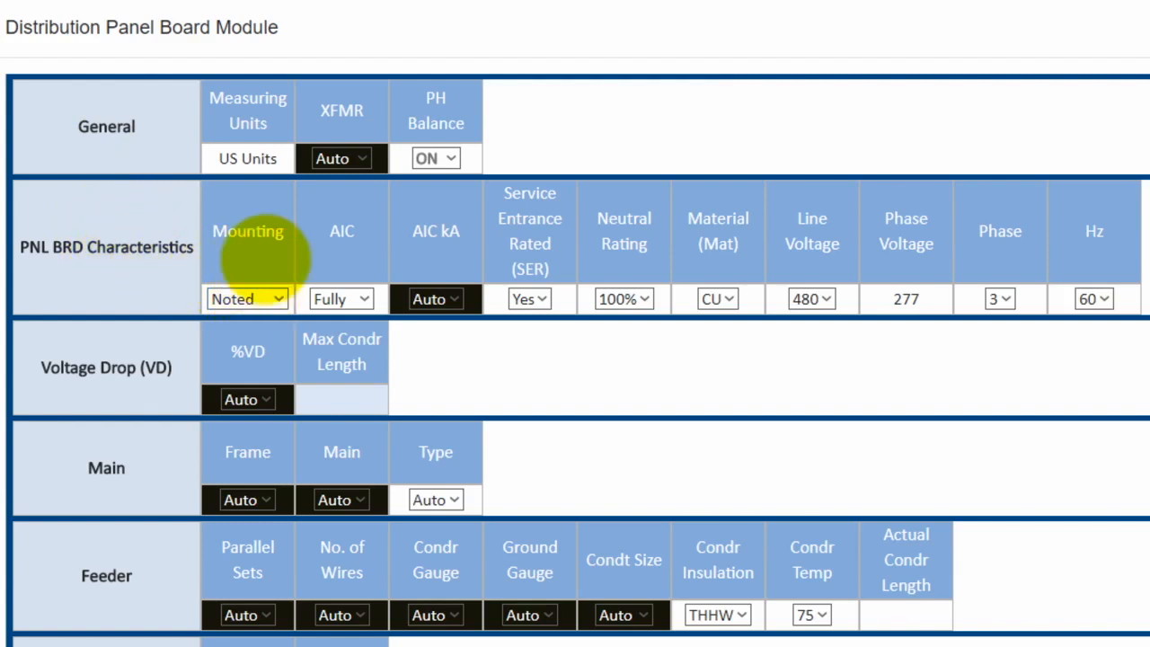
- Set the MDP panelboard characteristics to Surface mounting, 480 line voltage and 3 phase
{"action": "left_click", "coordinate": [275, 298]}
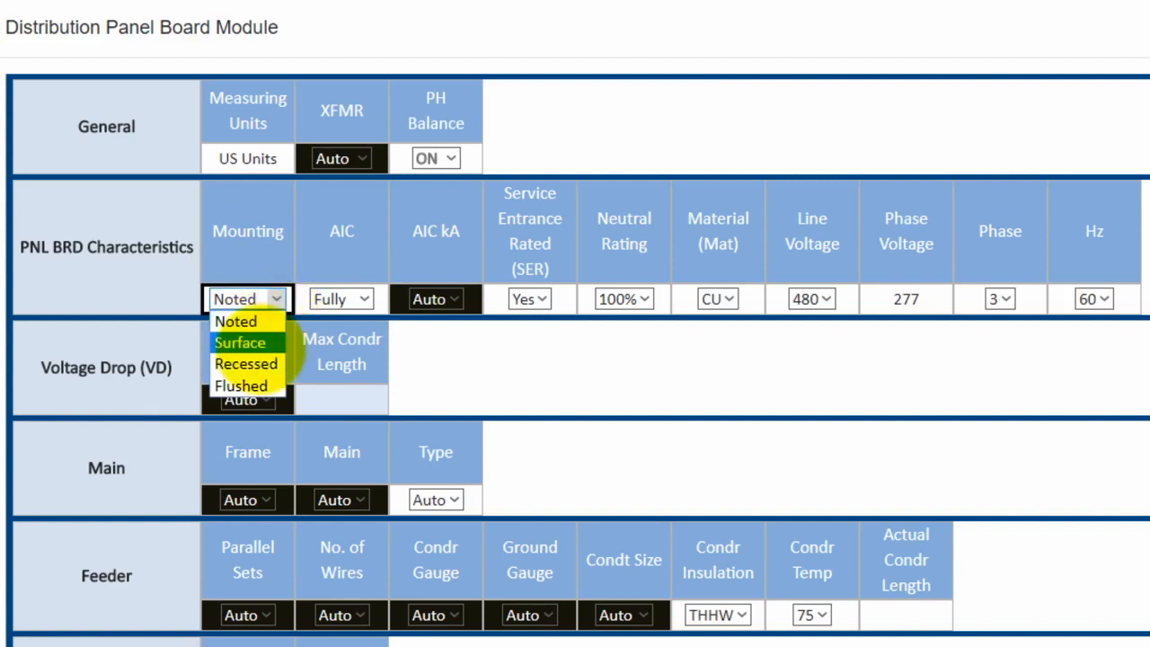
{"action": "left_click", "coordinate": [258, 343]}
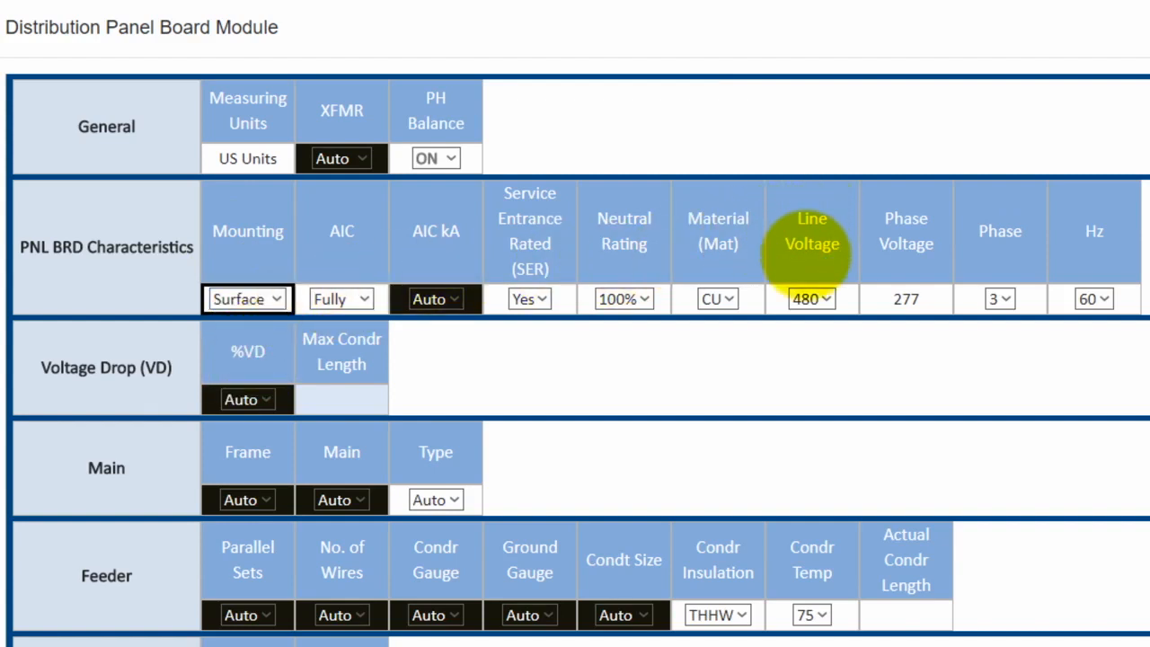
{"action": "left_click", "coordinate": [813, 299]}
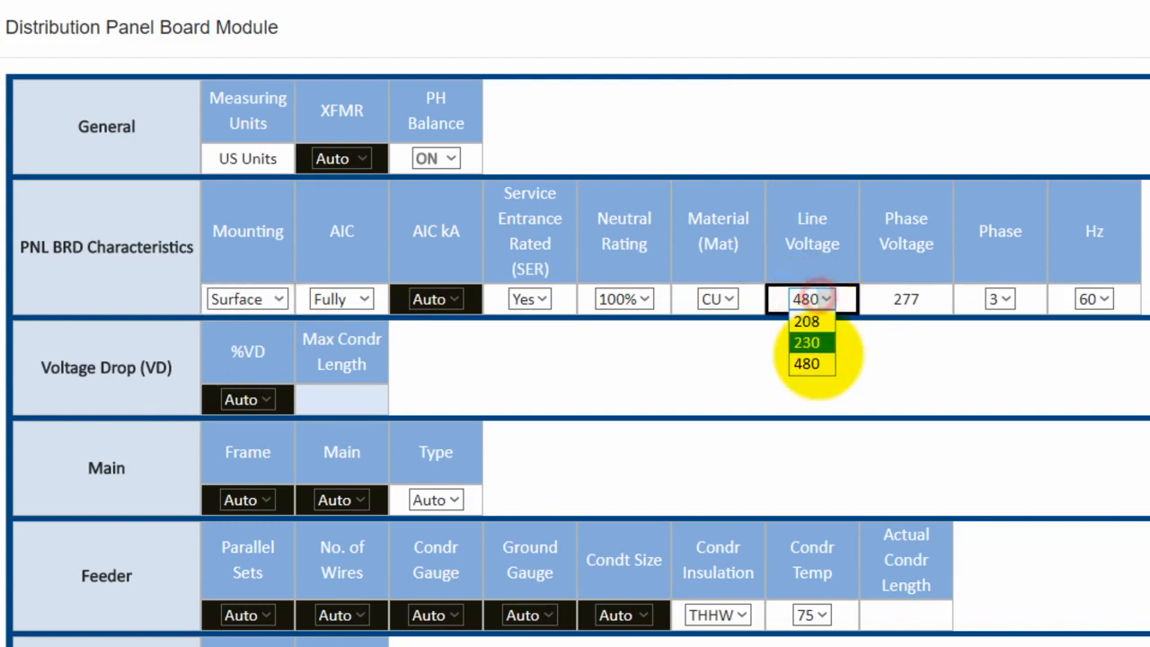
{"action": "left_click", "coordinate": [818, 362]}
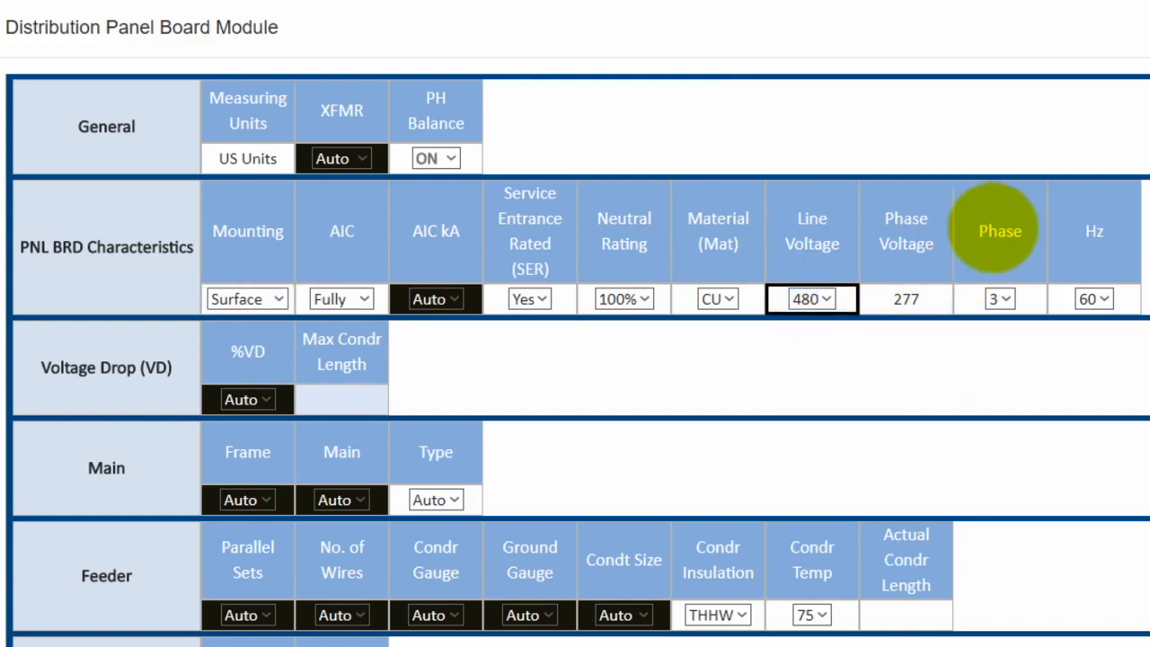
{"action": "left_click", "coordinate": [1002, 299]}
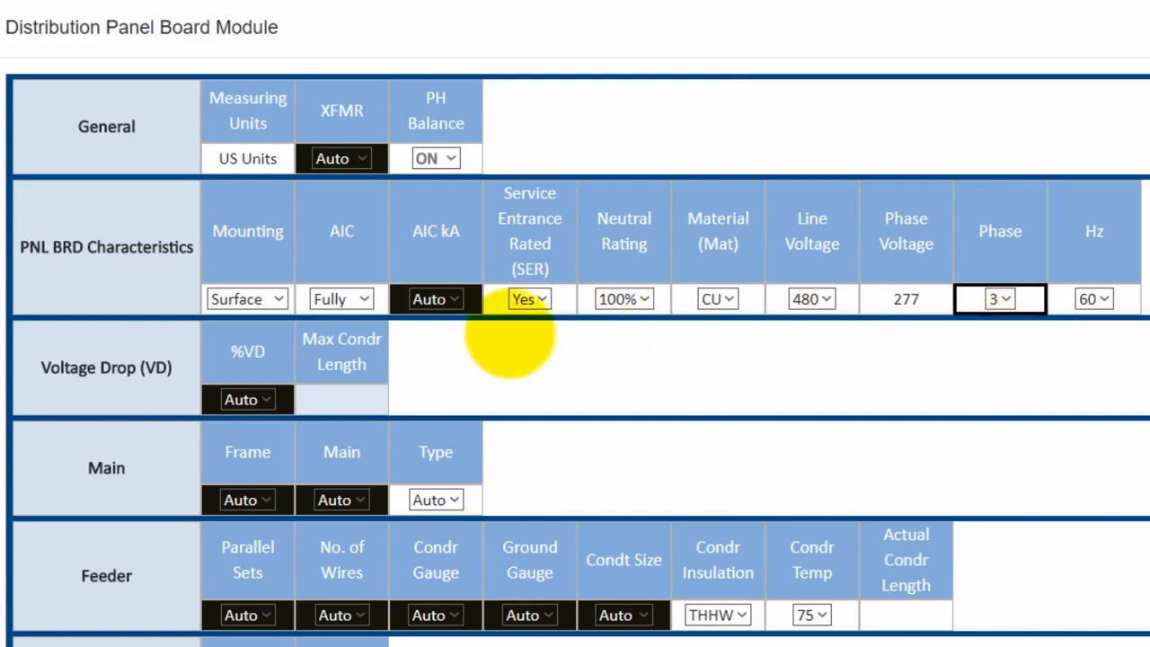
- Set the conductor insulation of the MDP feeder to THWN
{"action": "scroll", "coordinate": [77, 359], "scroll_direction": "down", "scroll_amount": 1}
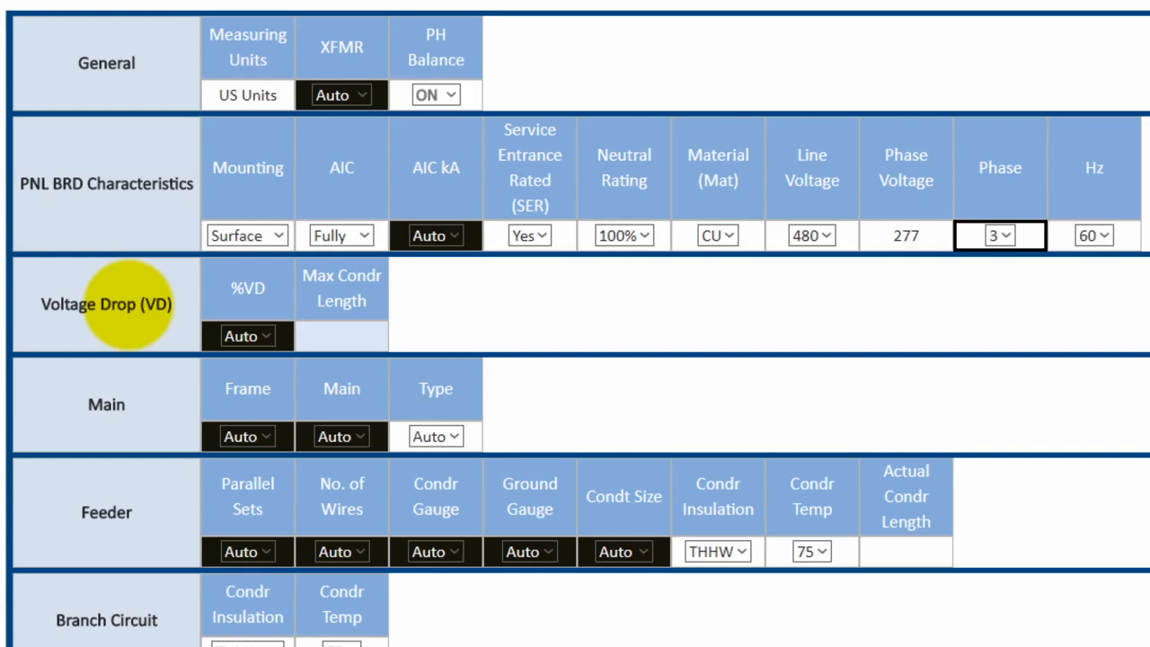
{"action": "scroll", "coordinate": [117, 310], "scroll_direction": "down", "scroll_amount": 1}
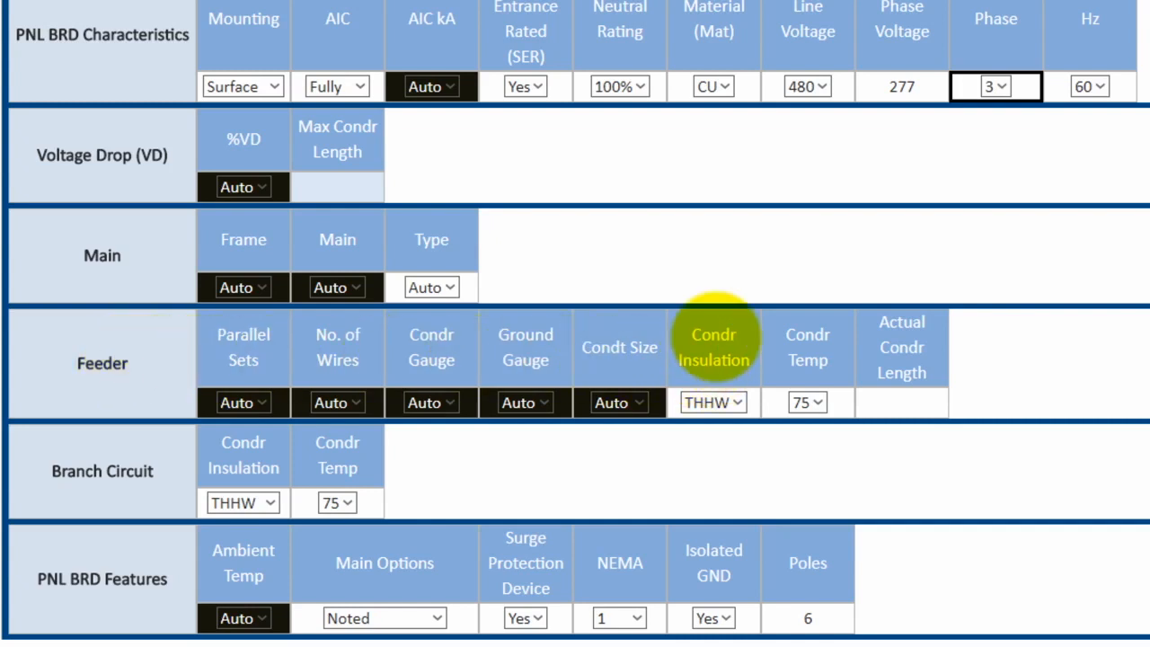
{"action": "left_click", "coordinate": [732, 404]}
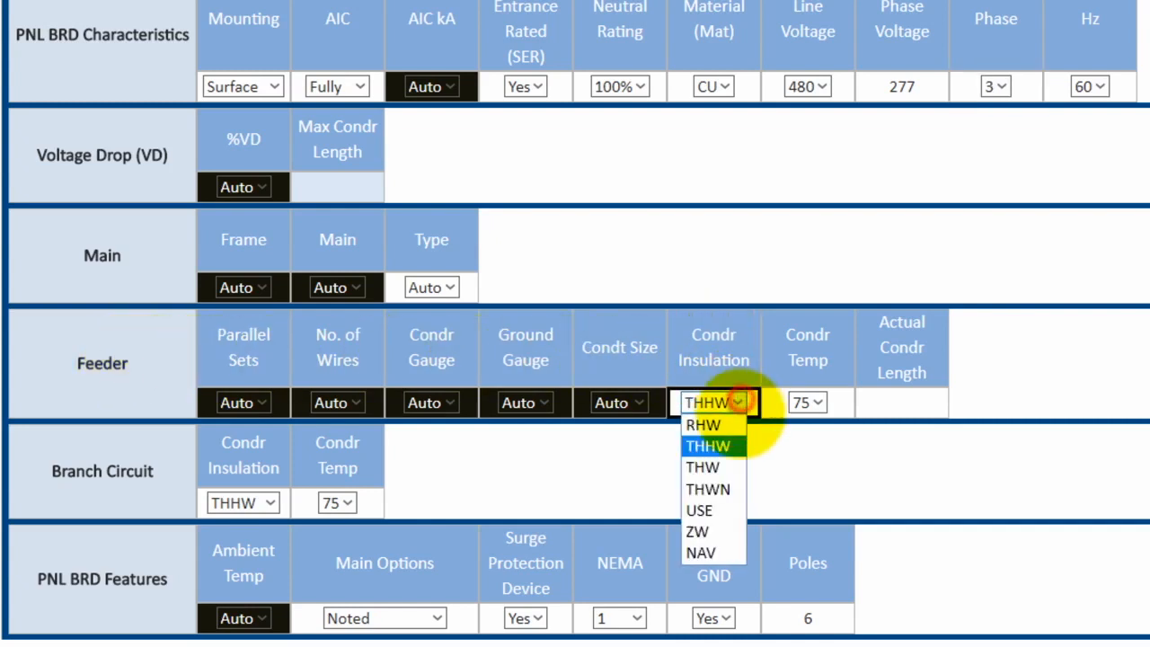
{"action": "left_click", "coordinate": [724, 488]}
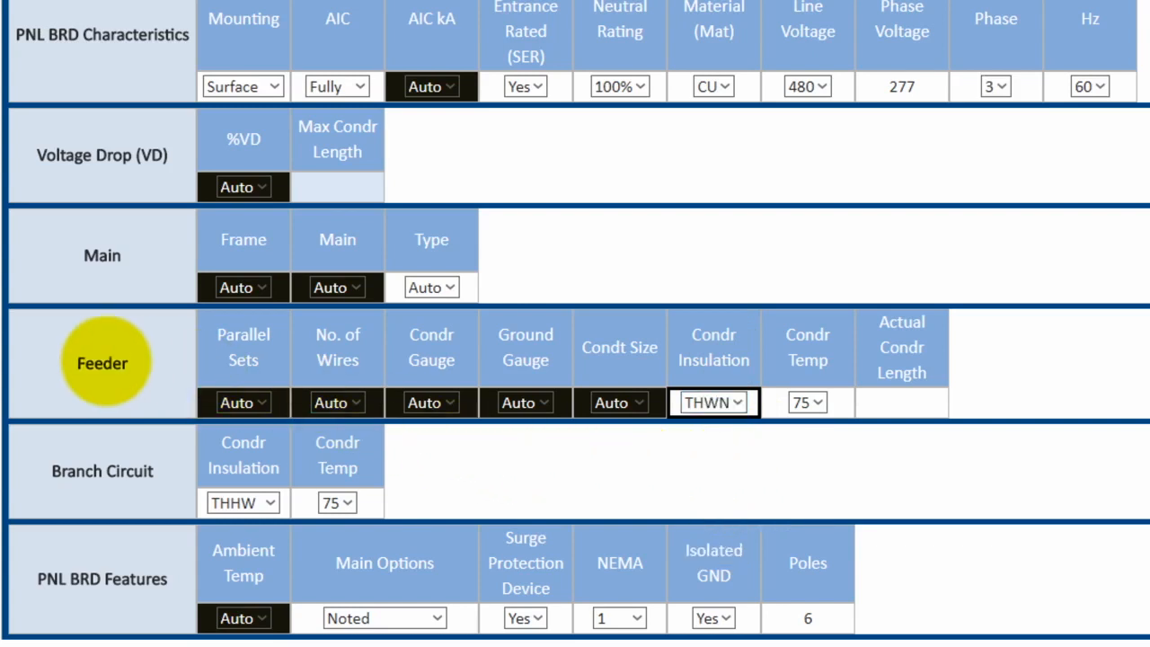
- Set the number of poles in the MDP panelboard features to 12, then close the wizard and calculate
{"action": "scroll", "coordinate": [102, 431], "scroll_direction": "down", "scroll_amount": 2}
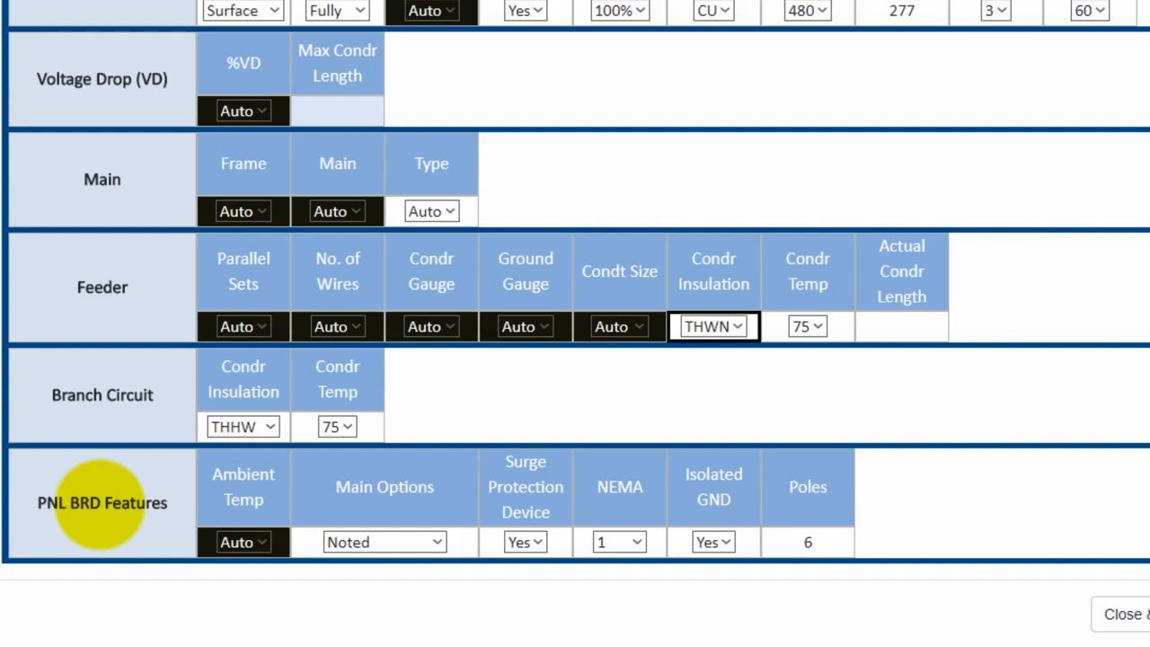
{"action": "left_click", "coordinate": [808, 544]}
{"action": "double_click", "coordinate": [809, 544]}
{"action": "type", "text": "12"}
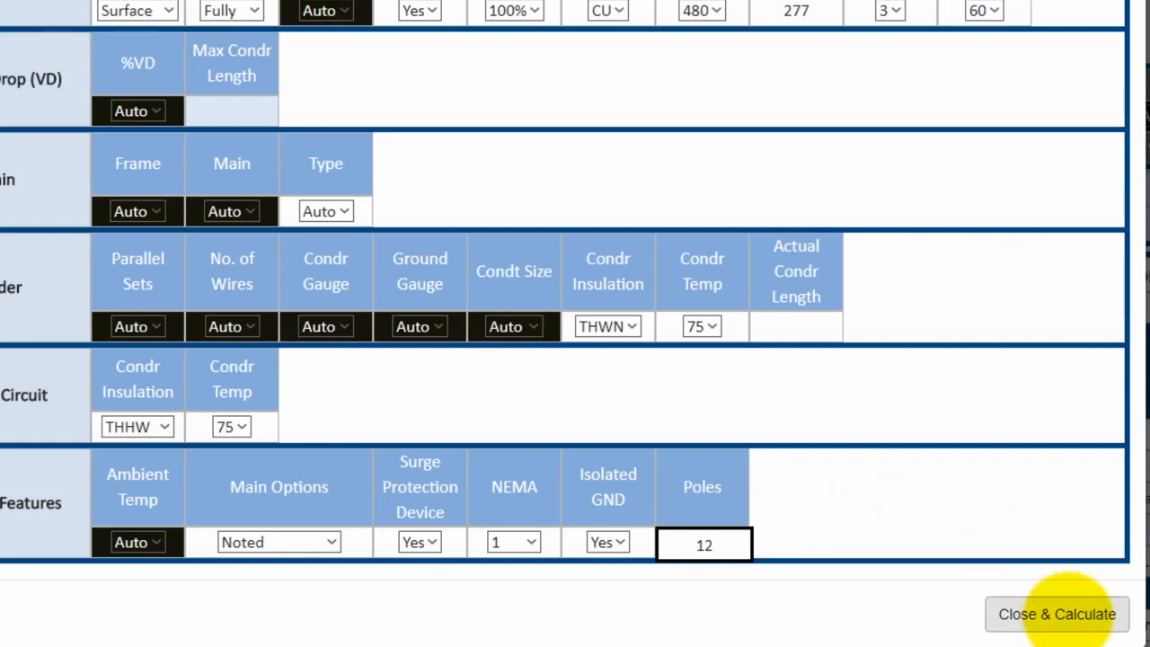
{"action": "left_click", "coordinate": [1056, 614]}
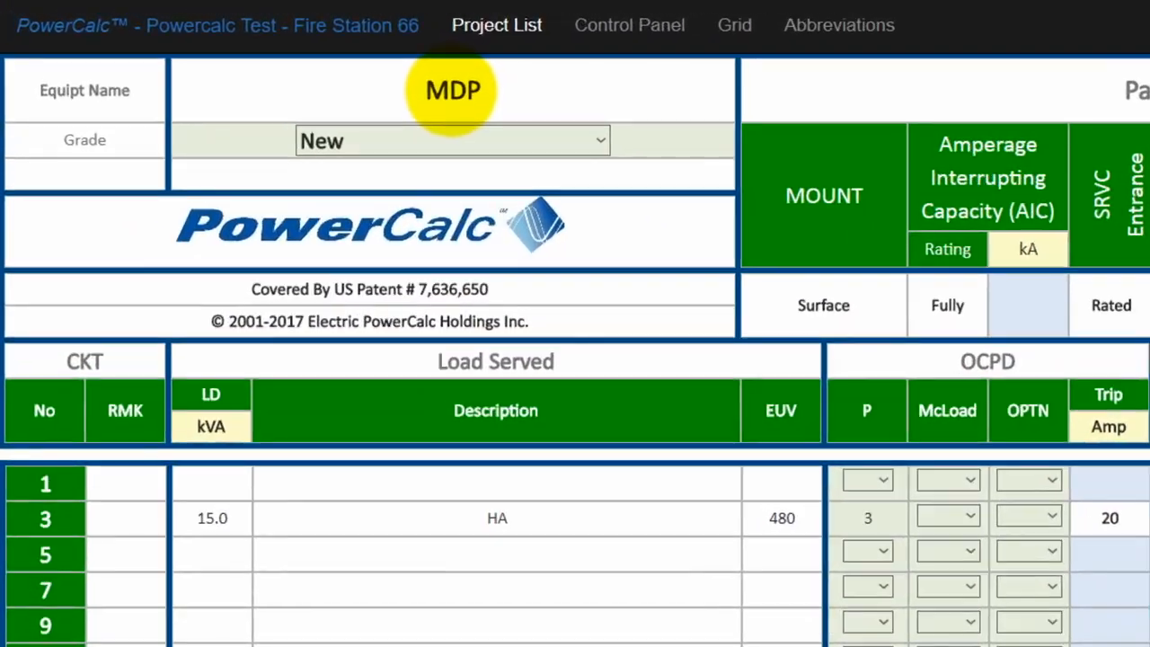
- Open the HA panelboard from the equipment overview and launch its PNL BRD Module wizard
{"action": "left_click", "coordinate": [629, 27]}
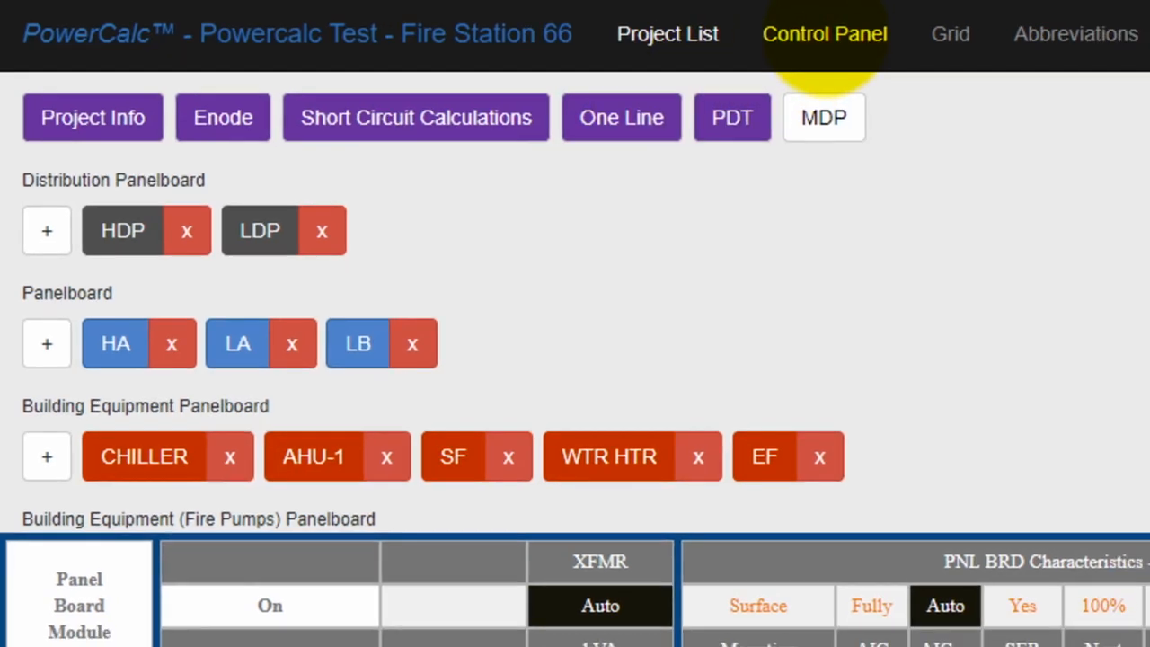
{"action": "left_click", "coordinate": [856, 35]}
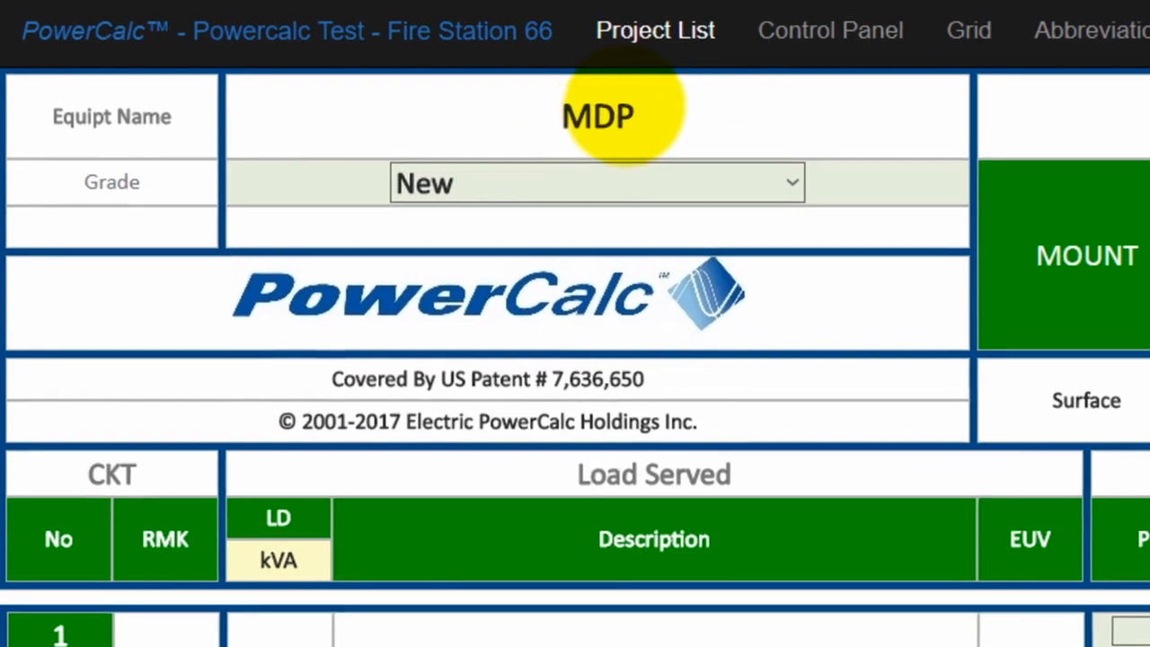
{"action": "left_click", "coordinate": [835, 32]}
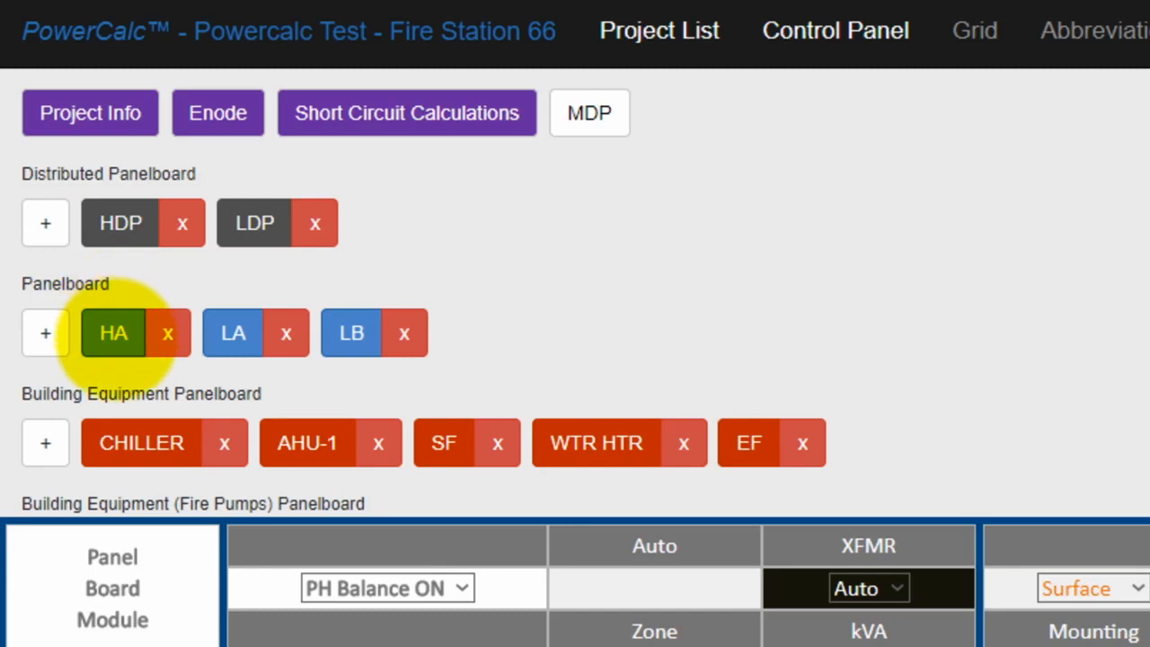
{"action": "left_click", "coordinate": [113, 333]}
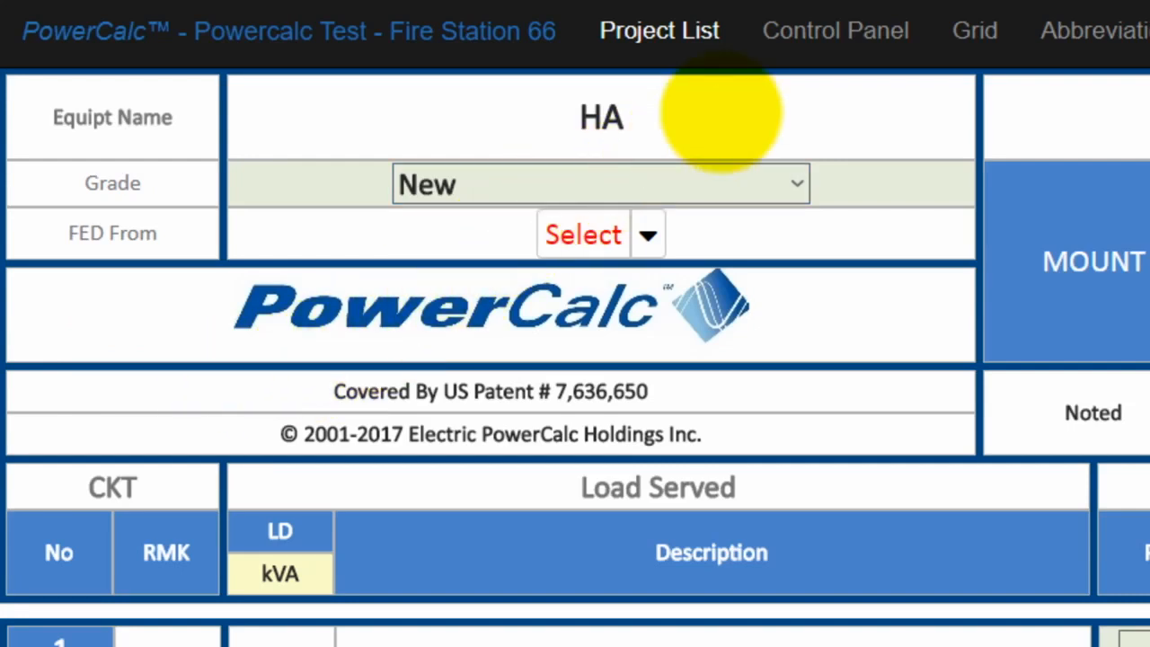
{"action": "left_click", "coordinate": [831, 40]}
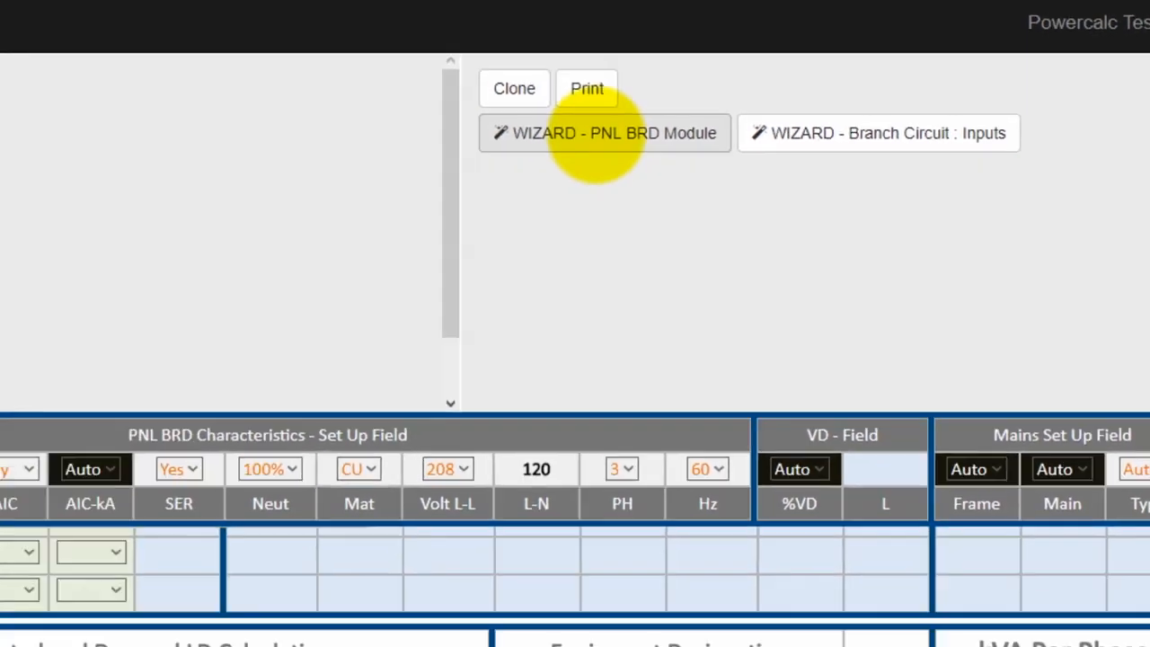
{"action": "left_click", "coordinate": [418, 171]}
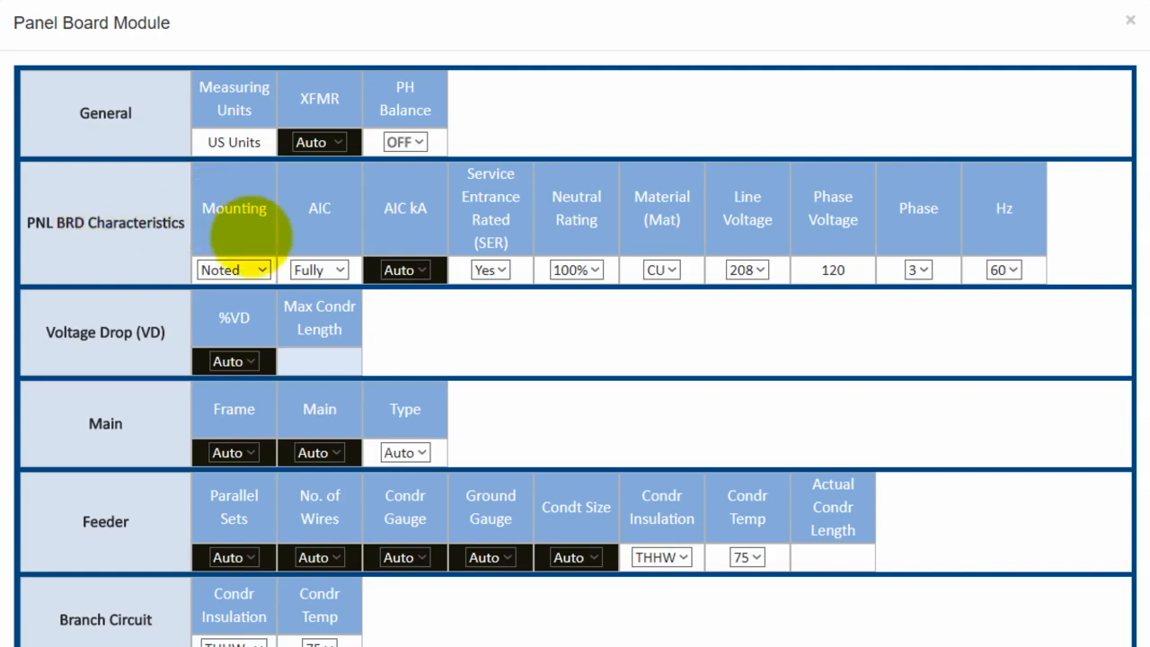
- Set the HA panelboard characteristics to Recessed mounting, 480 line voltage and 3 phase
{"action": "left_click", "coordinate": [259, 269]}
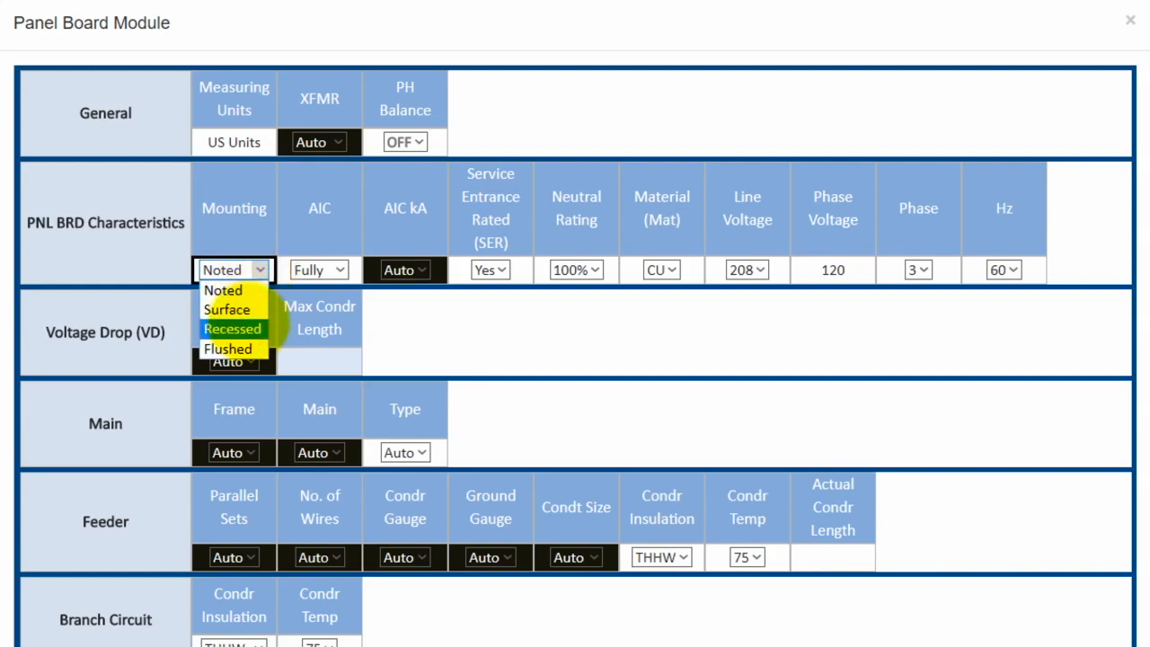
{"action": "left_click", "coordinate": [229, 329]}
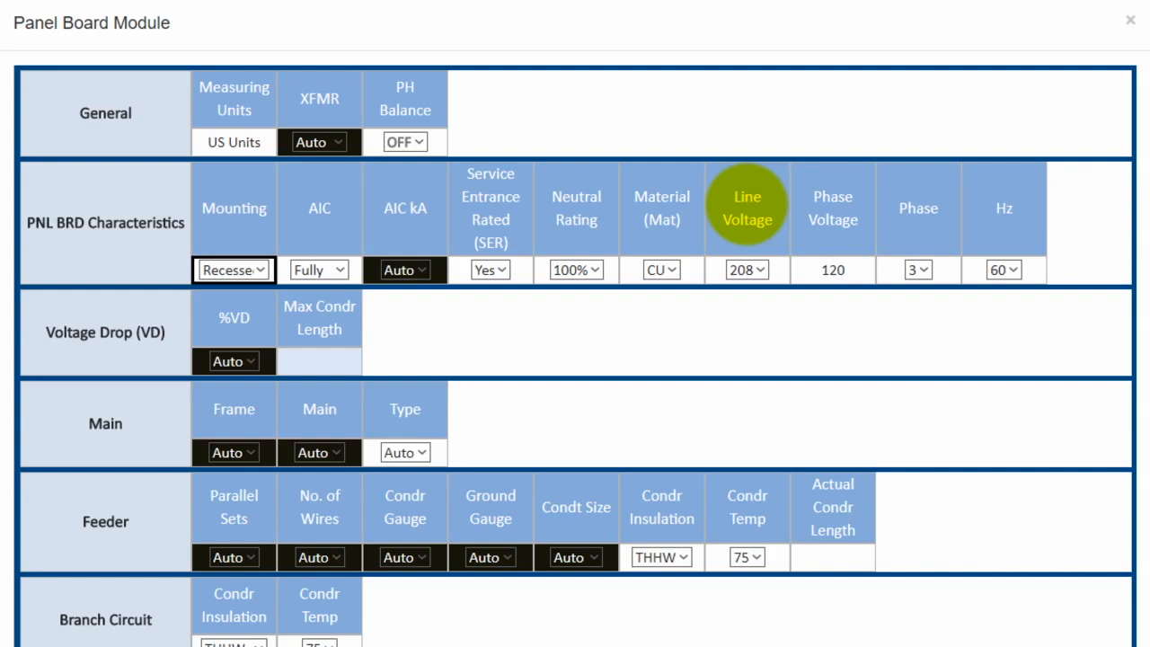
{"action": "left_click", "coordinate": [747, 269]}
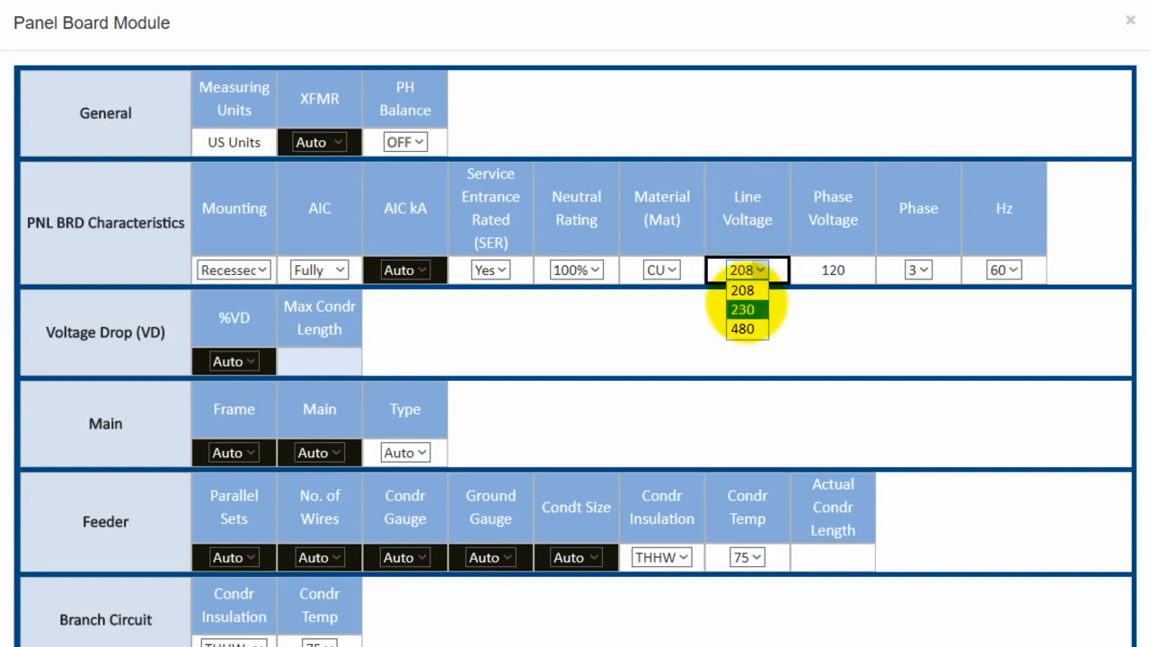
{"action": "left_click", "coordinate": [743, 328]}
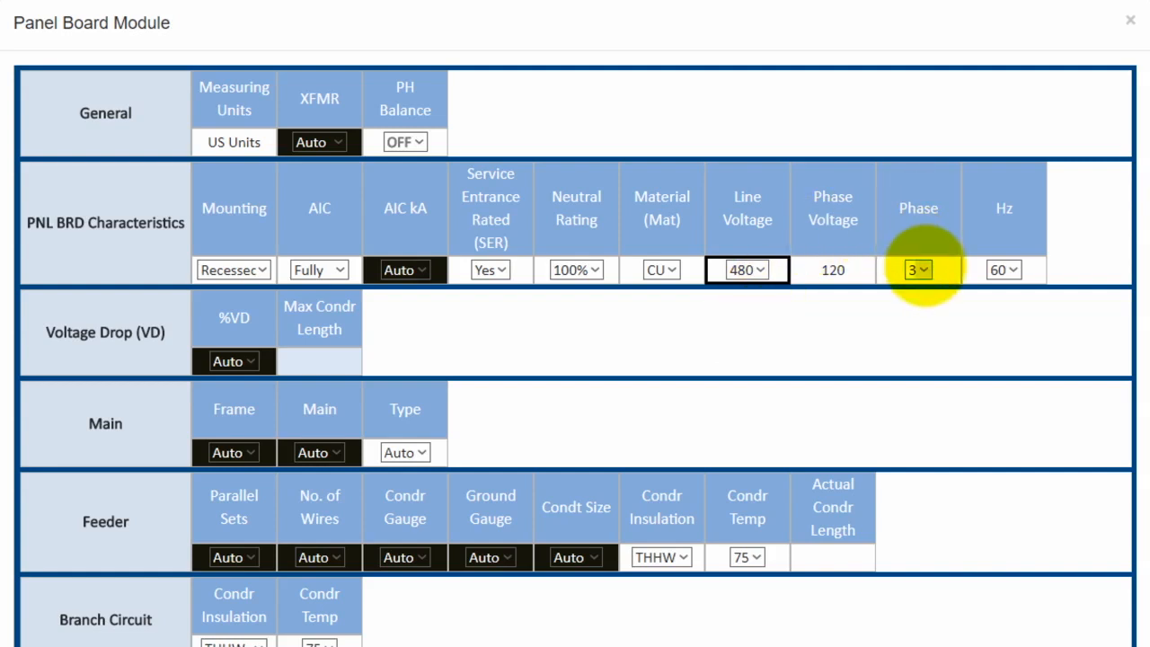
{"action": "left_click", "coordinate": [918, 270]}
{"action": "left_click", "coordinate": [914, 309]}
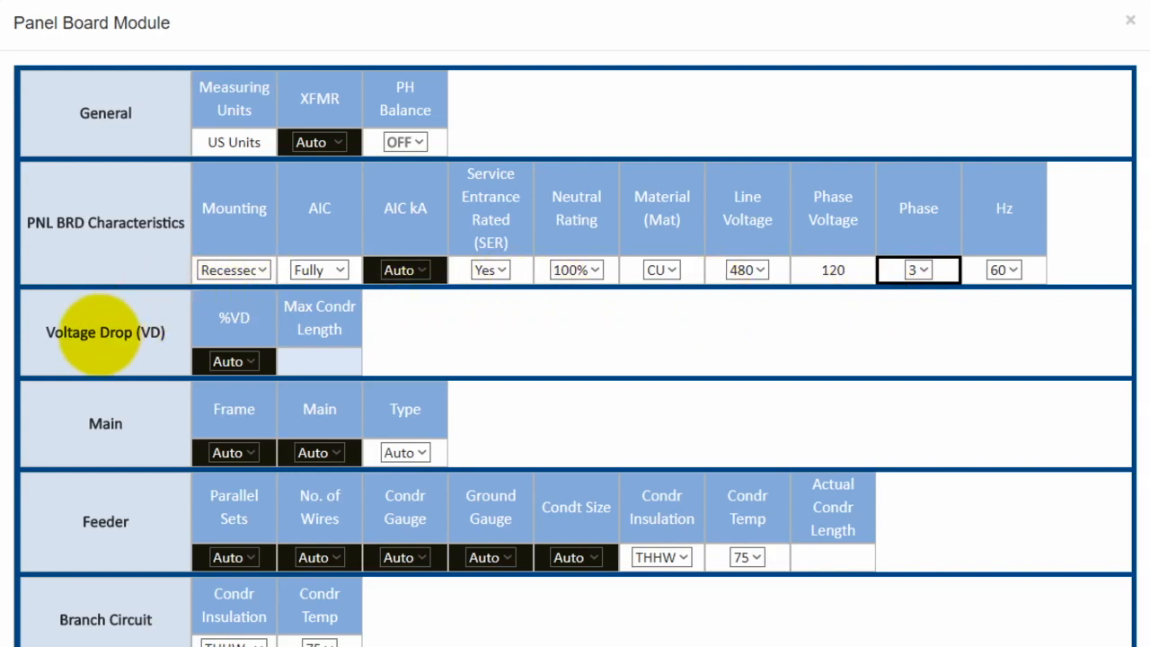
- Set the HA feeder's conductor insulation to THWN and its number of poles to 24, then close the wizard and calculate
{"action": "scroll", "coordinate": [101, 346], "scroll_direction": "down", "scroll_amount": 1}
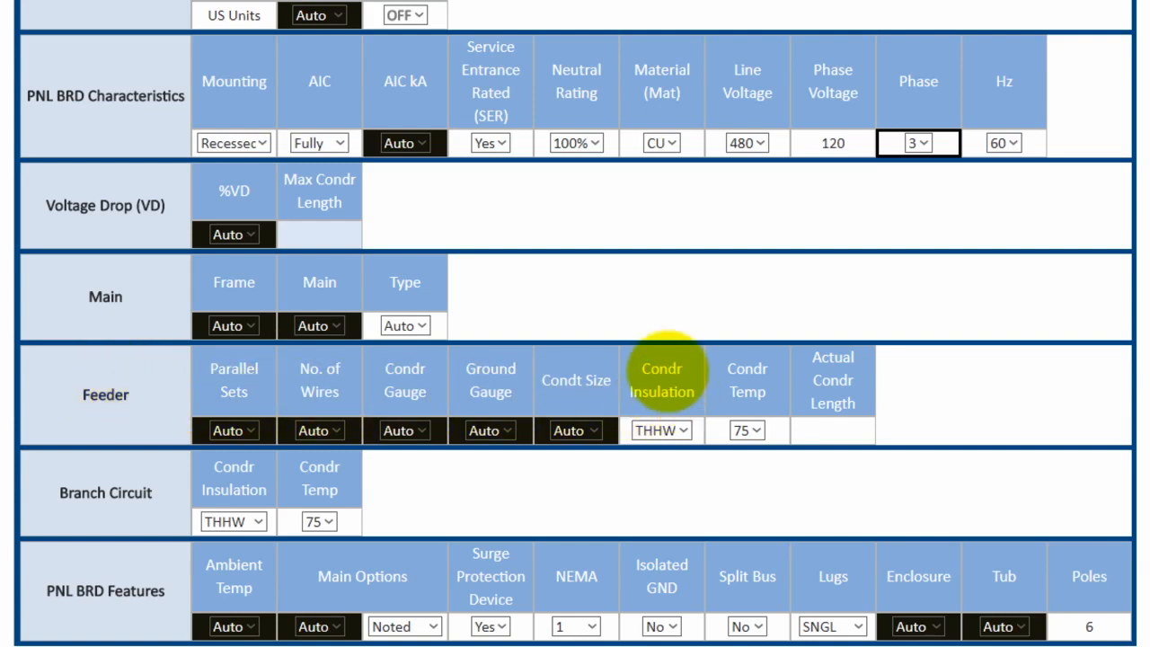
{"action": "left_click", "coordinate": [661, 430]}
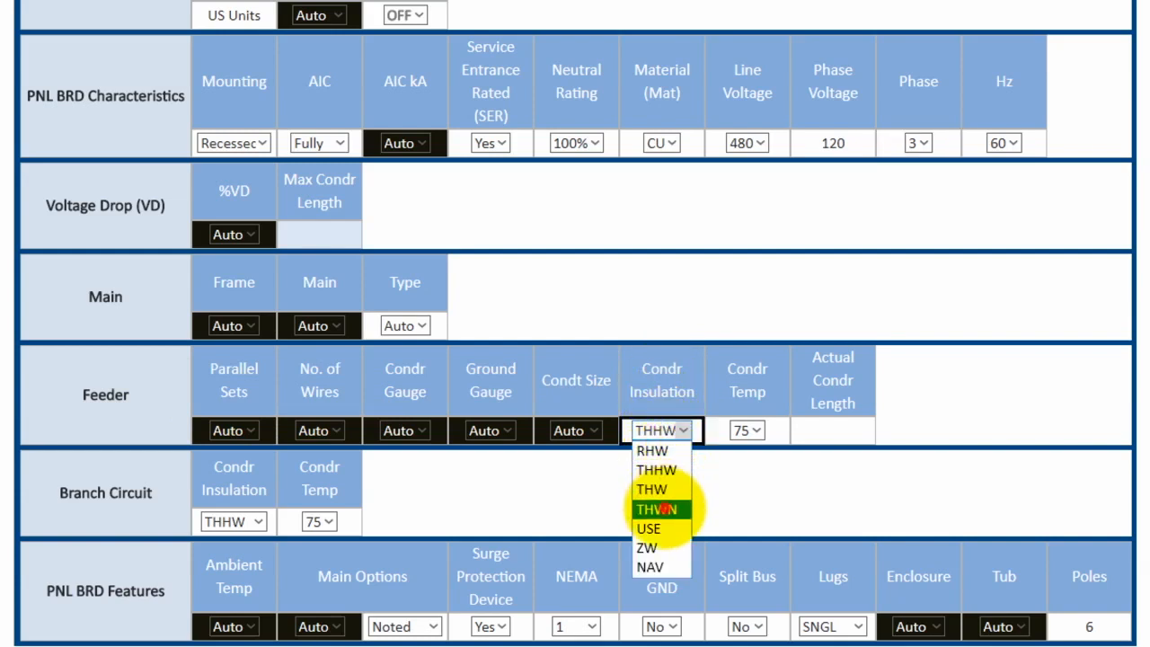
{"action": "left_click", "coordinate": [662, 508]}
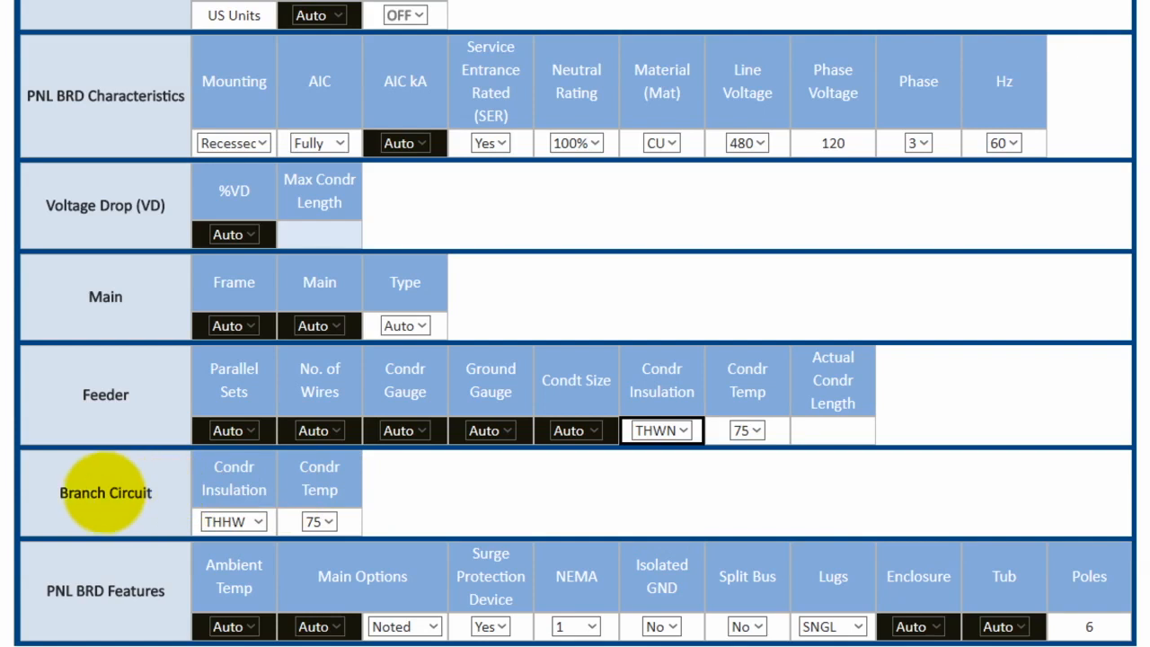
{"action": "scroll", "coordinate": [105, 492], "scroll_direction": "down", "scroll_amount": 1}
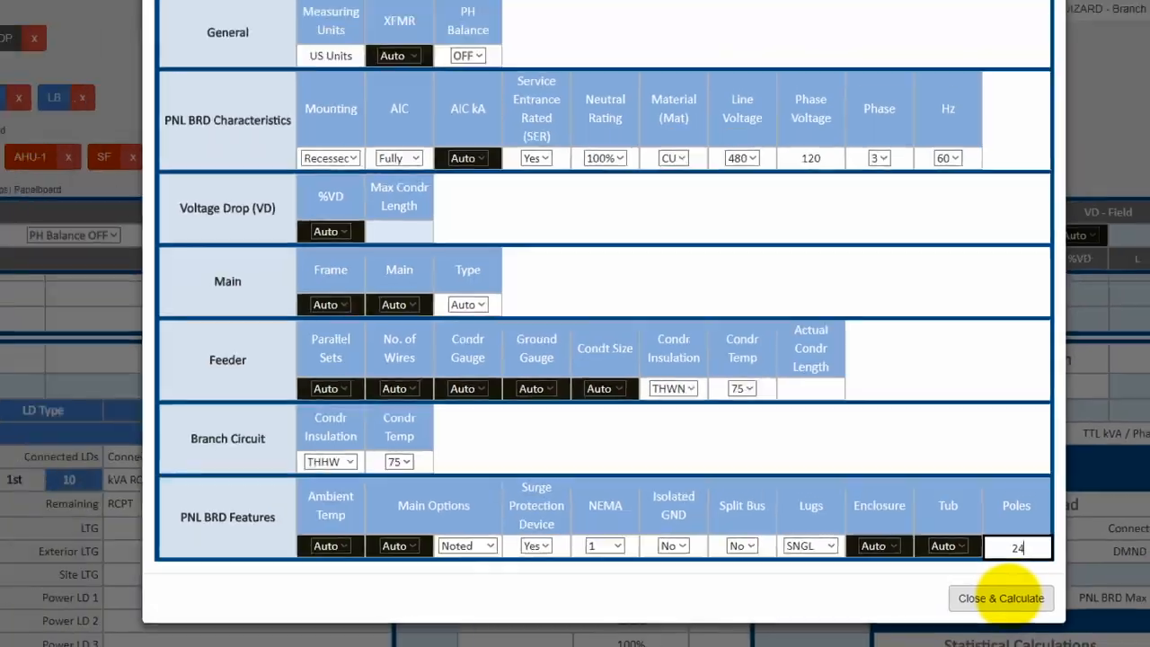
{"action": "left_click", "coordinate": [1002, 597]}
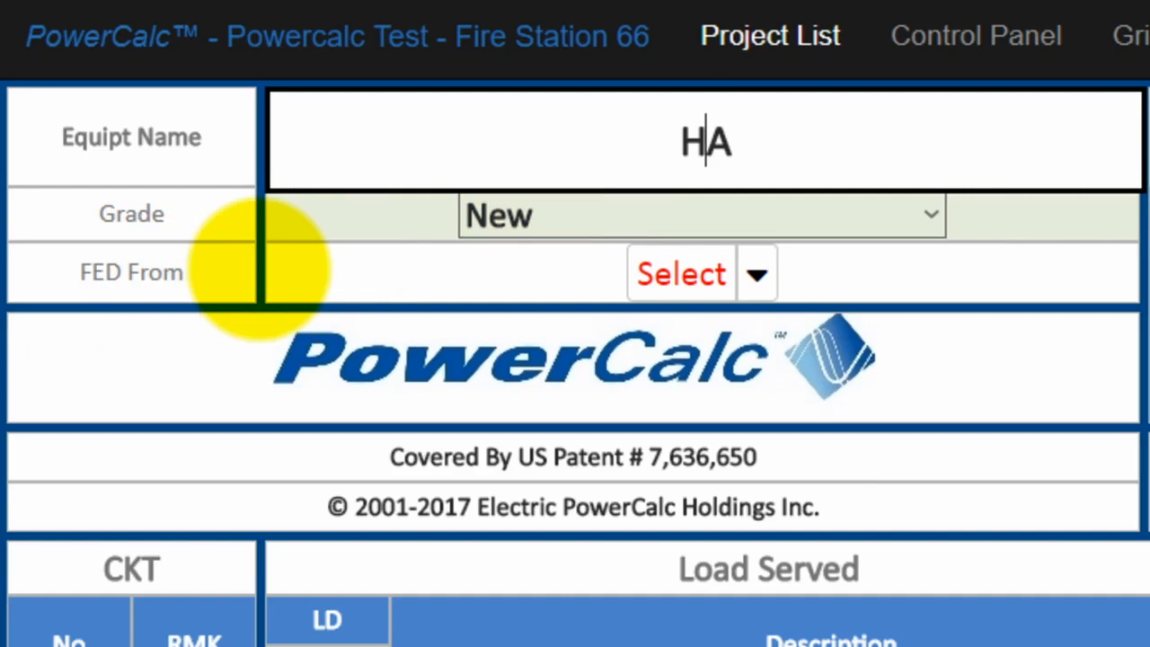
- Assign MDP as the source feeding the HA panelboard, using circuit 3 of the parent panel
{"action": "left_click", "coordinate": [757, 274]}
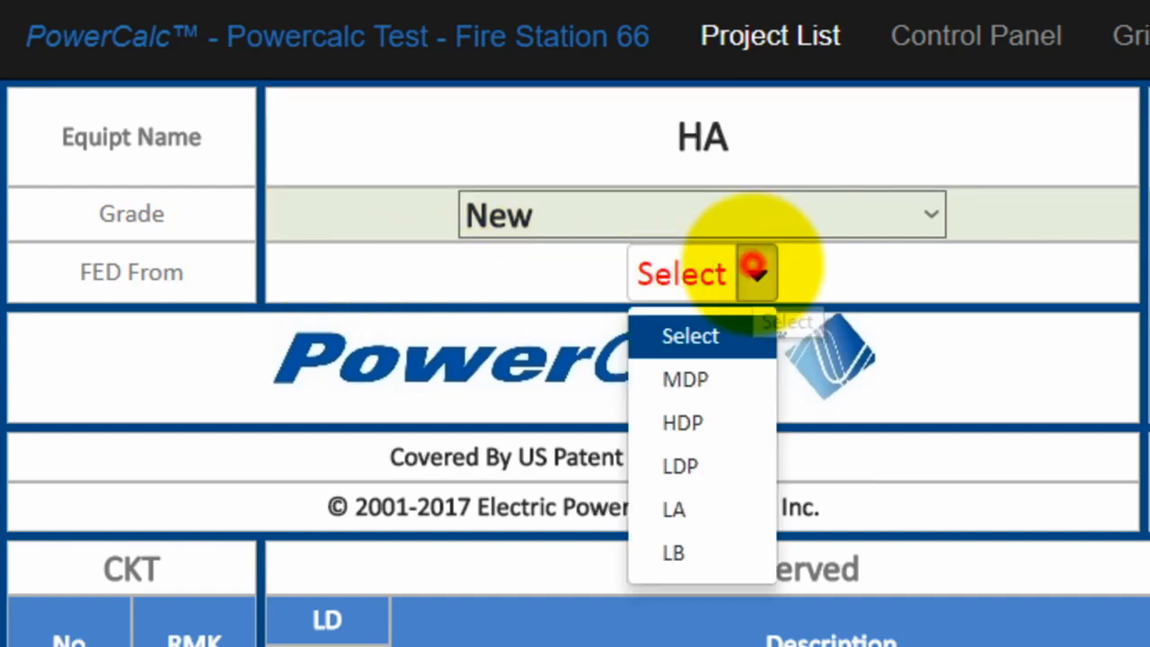
{"action": "left_click", "coordinate": [705, 388]}
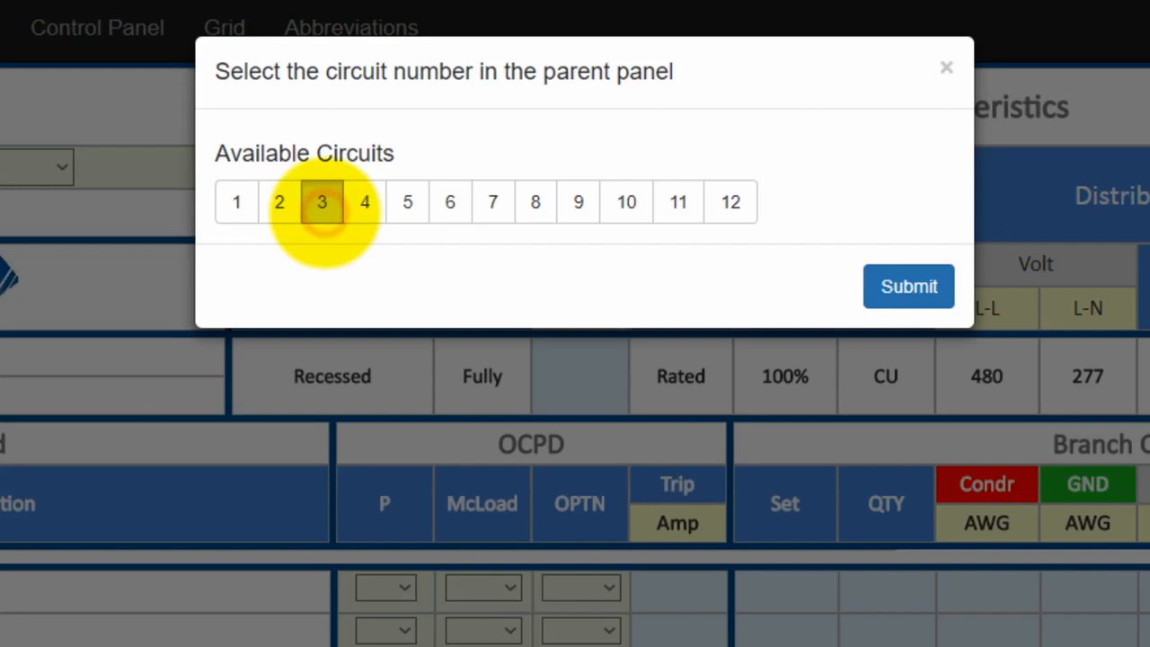
{"action": "left_click", "coordinate": [909, 286]}
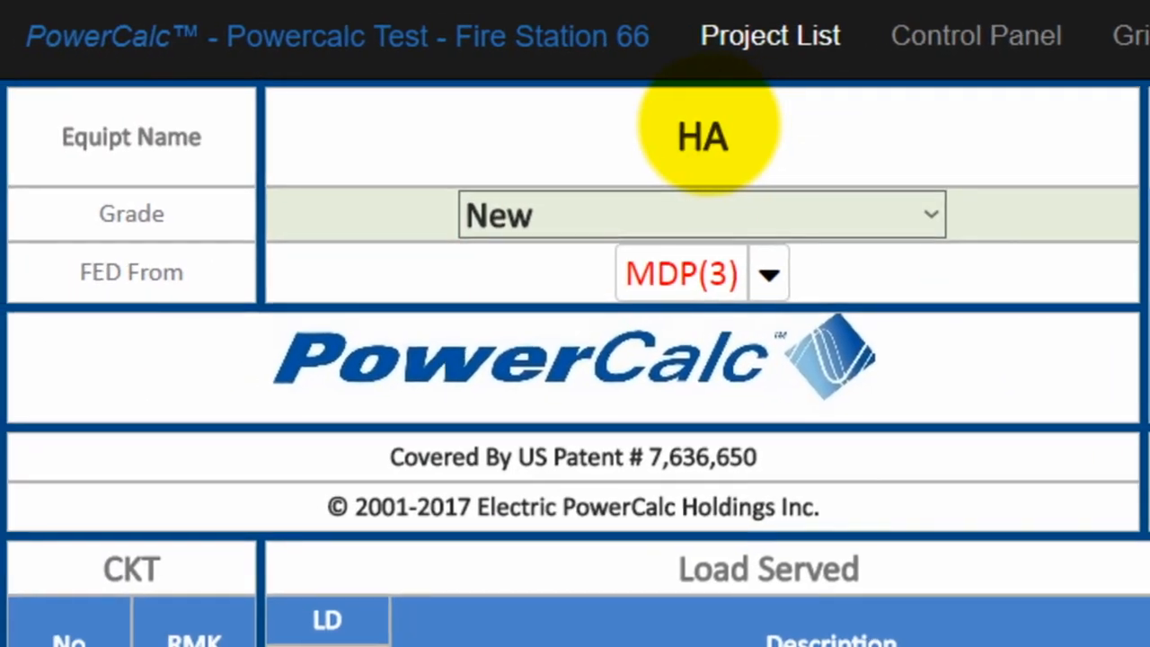
- Return to the equipment overview and open the MDP panelboard
{"action": "left_click", "coordinate": [952, 32]}
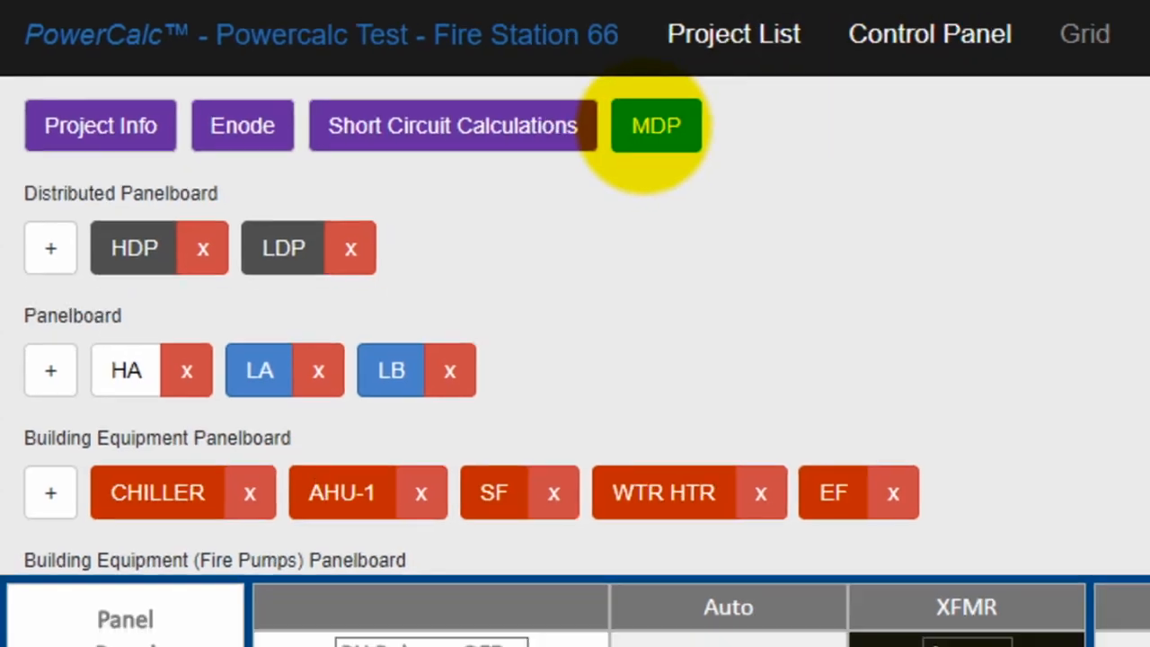
{"action": "left_click", "coordinate": [684, 131]}
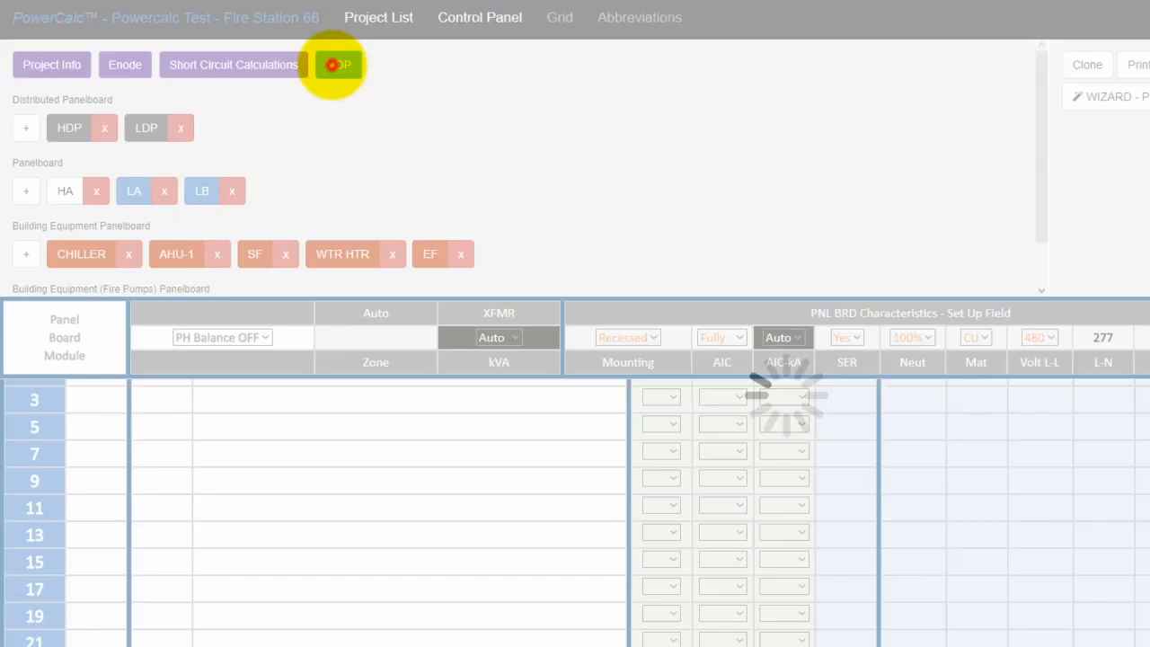